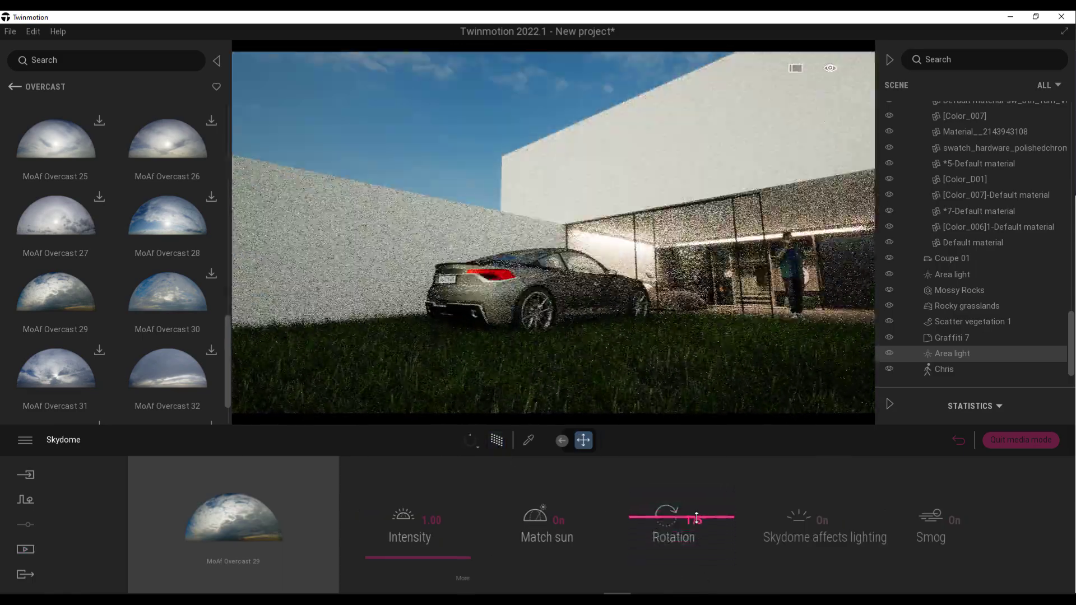
right_drag(666, 386, 647, 388)
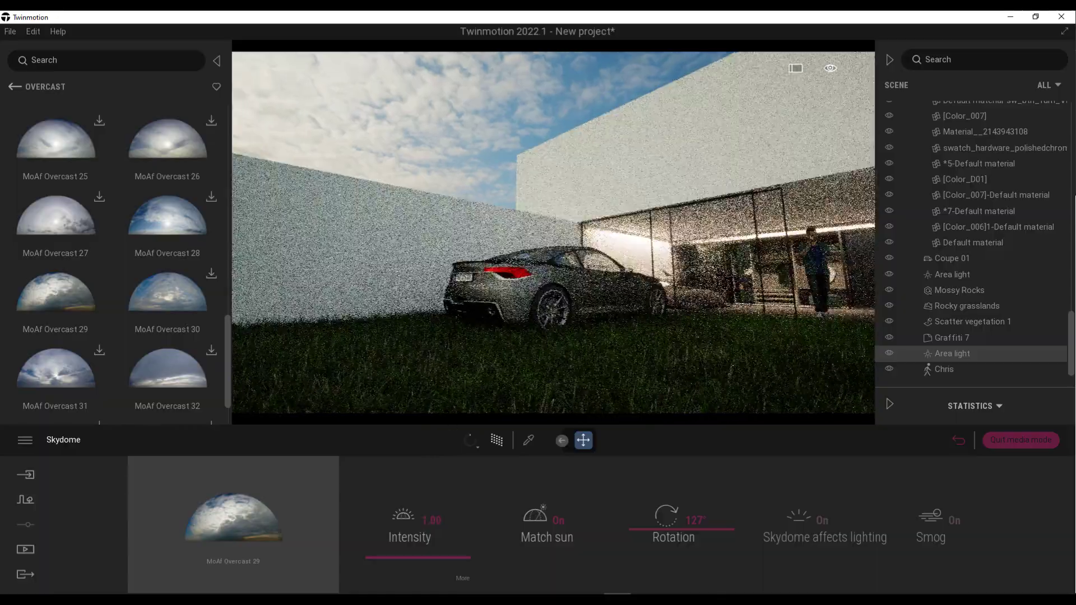
key(d)
key(s)
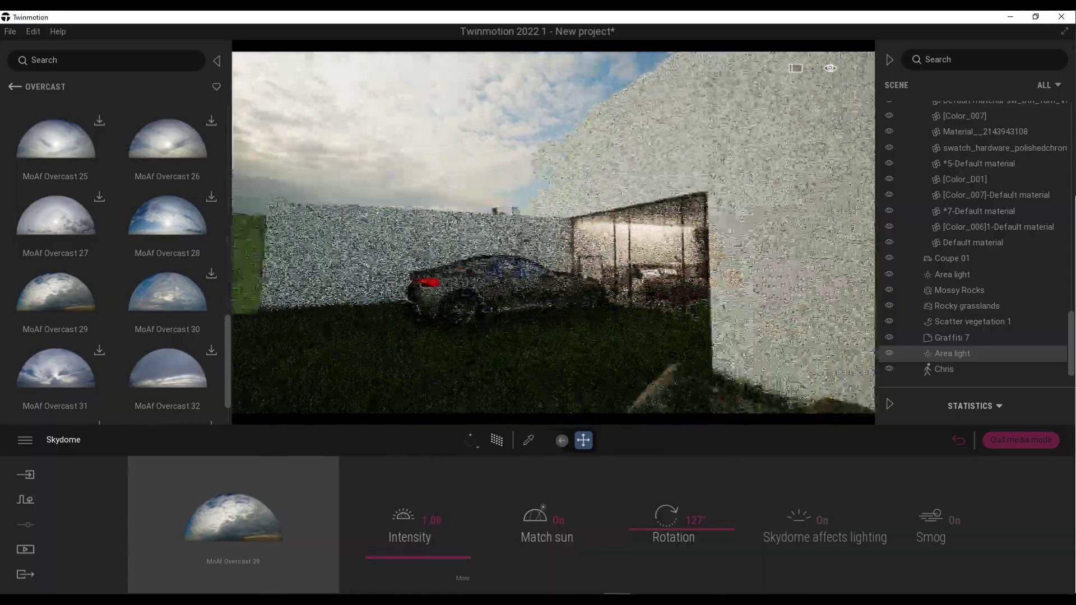
key(w)
key(q)
key(e)
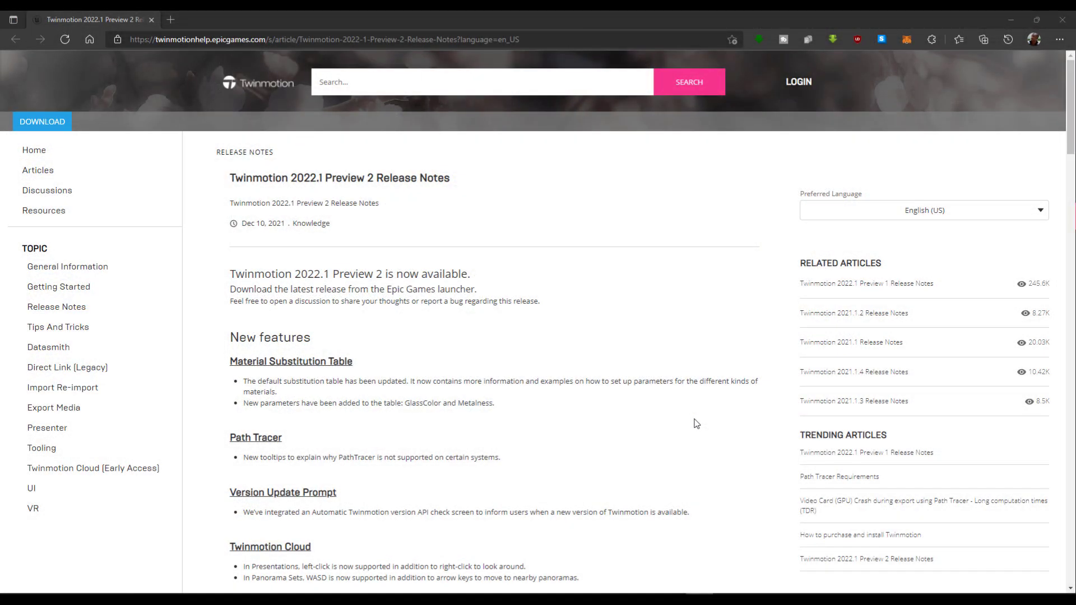
- Review the new features and fixed bugs in the Twinmotion 2022.1 Preview 2 release notes
scroll(696, 423, down, 13)
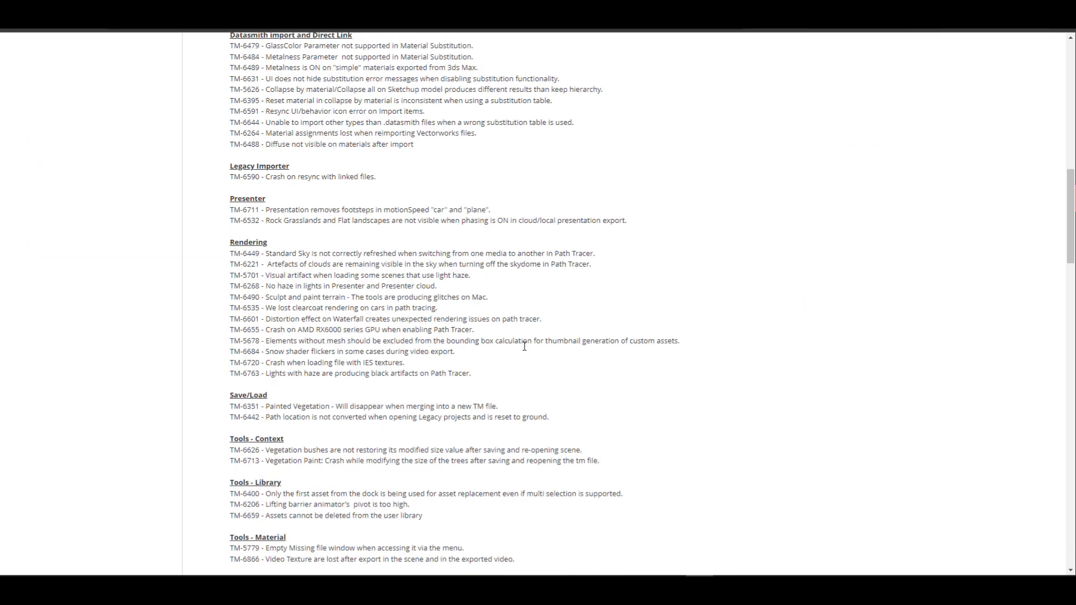
scroll(525, 346, down, 2)
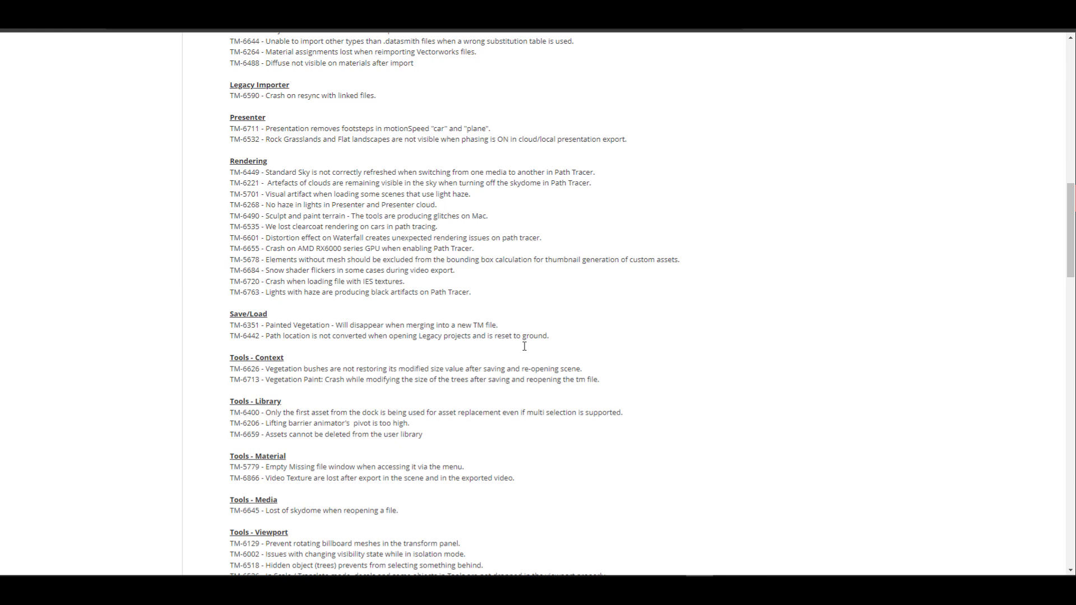
scroll(525, 346, up, 3)
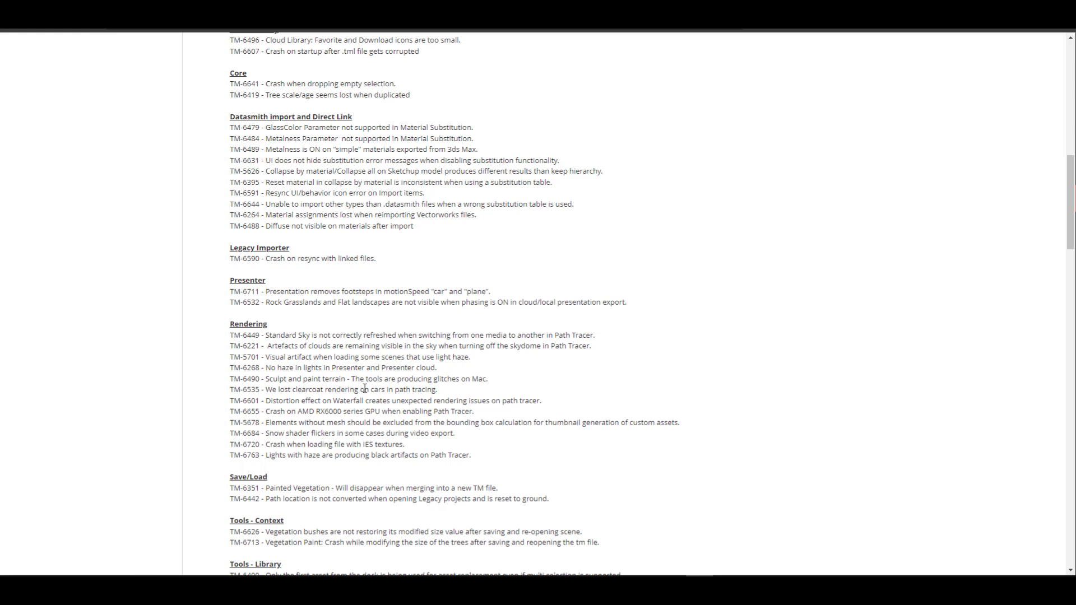
scroll(365, 388, up, 10)
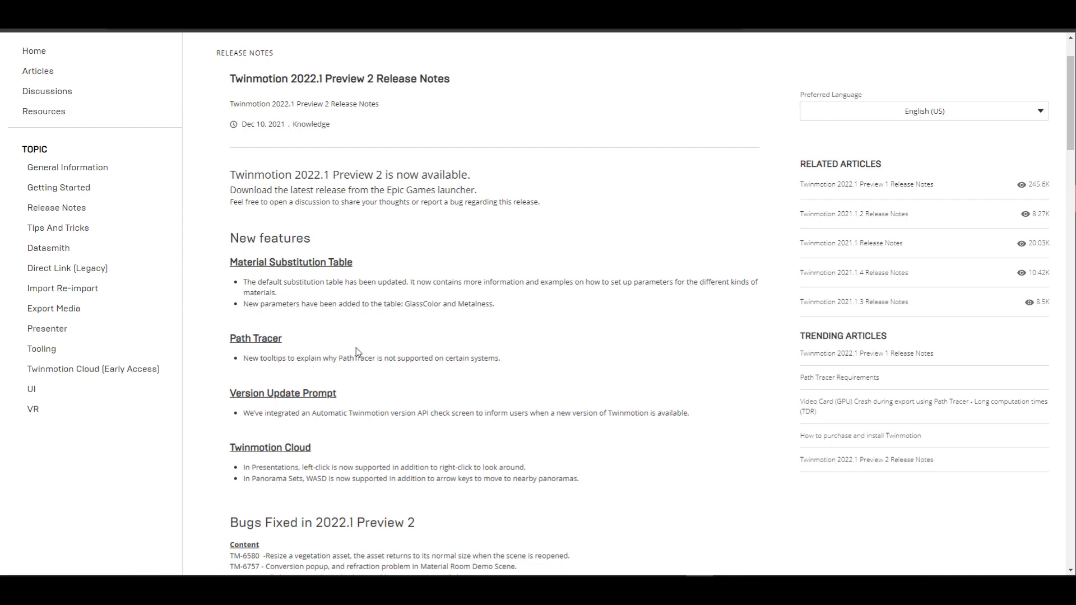
scroll(482, 359, down, 3)
scroll(492, 361, up, 1)
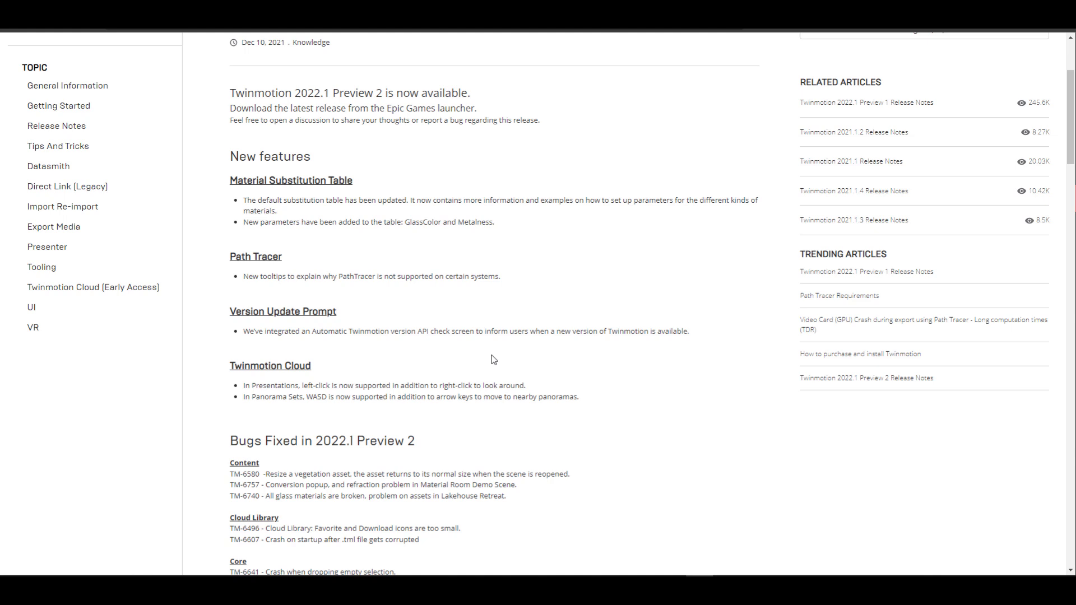
scroll(492, 361, up, 3)
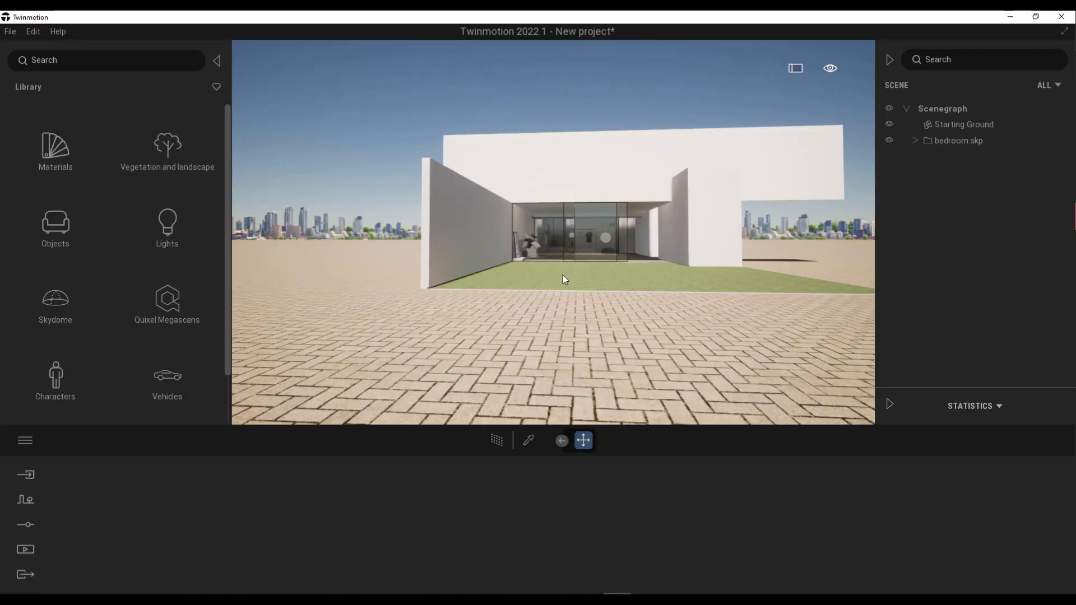
- In Twinmotion, preview the house's glazed front and lawn with the Path Tracer, and return to real-time rendering
scroll(563, 275, down, 3)
scroll(565, 259, up, 6)
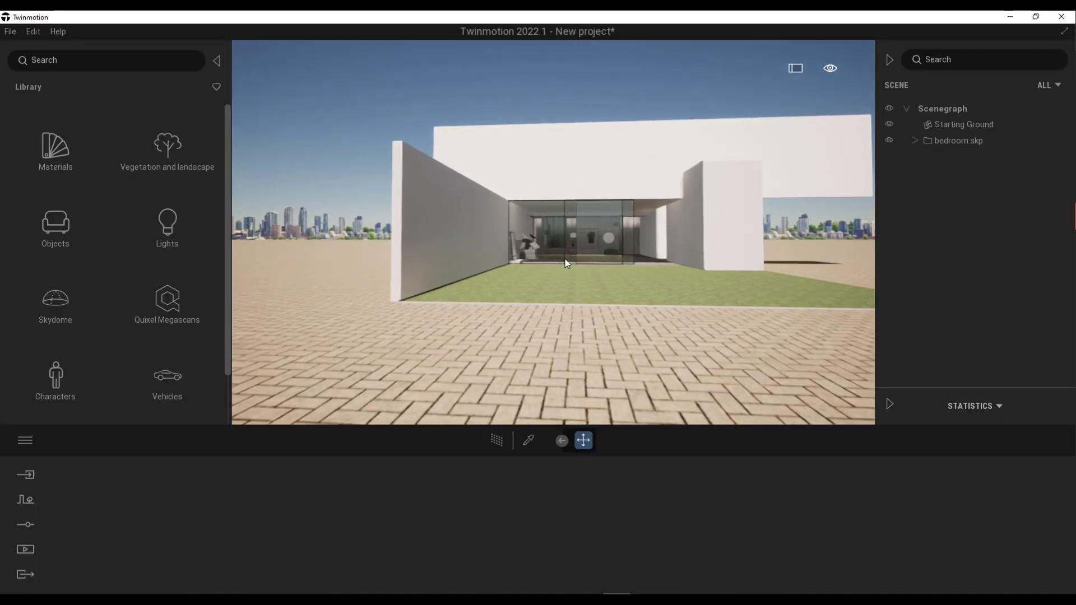
right_drag(480, 271, 567, 273)
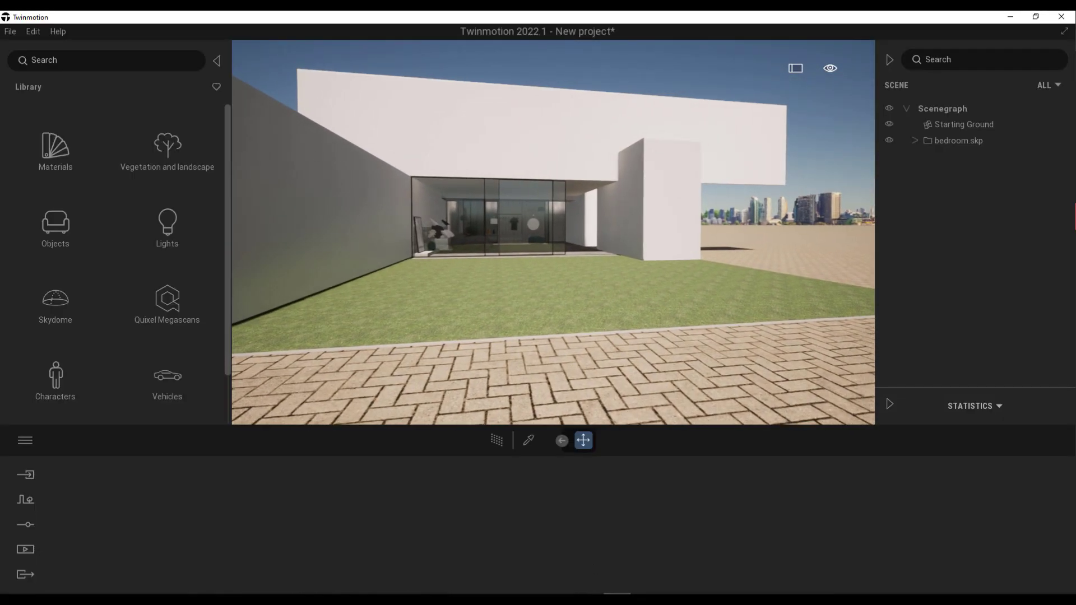
key(w)
key(e)
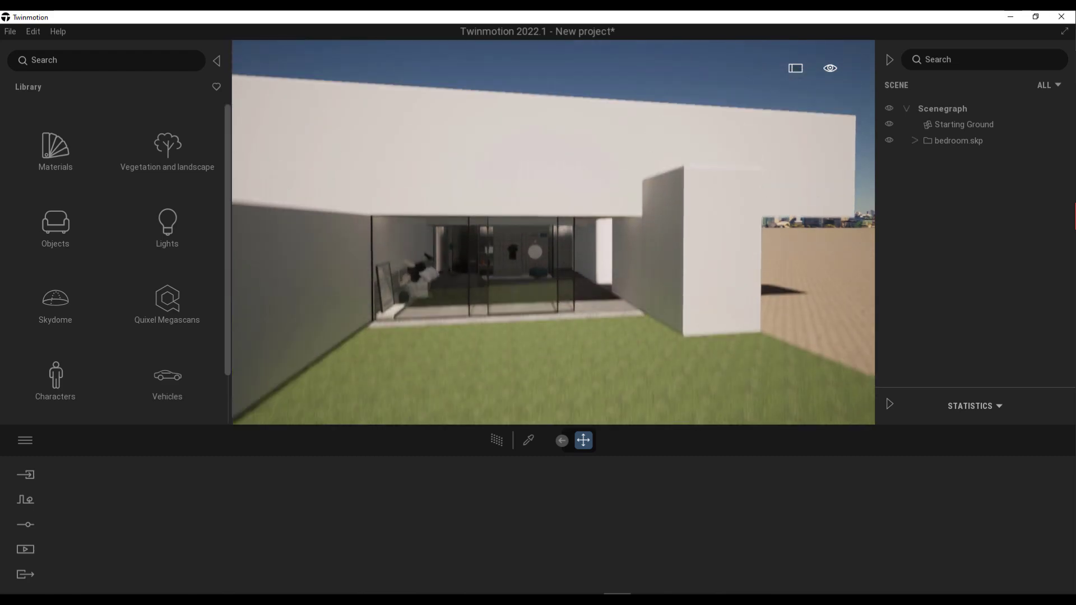
key(Up)
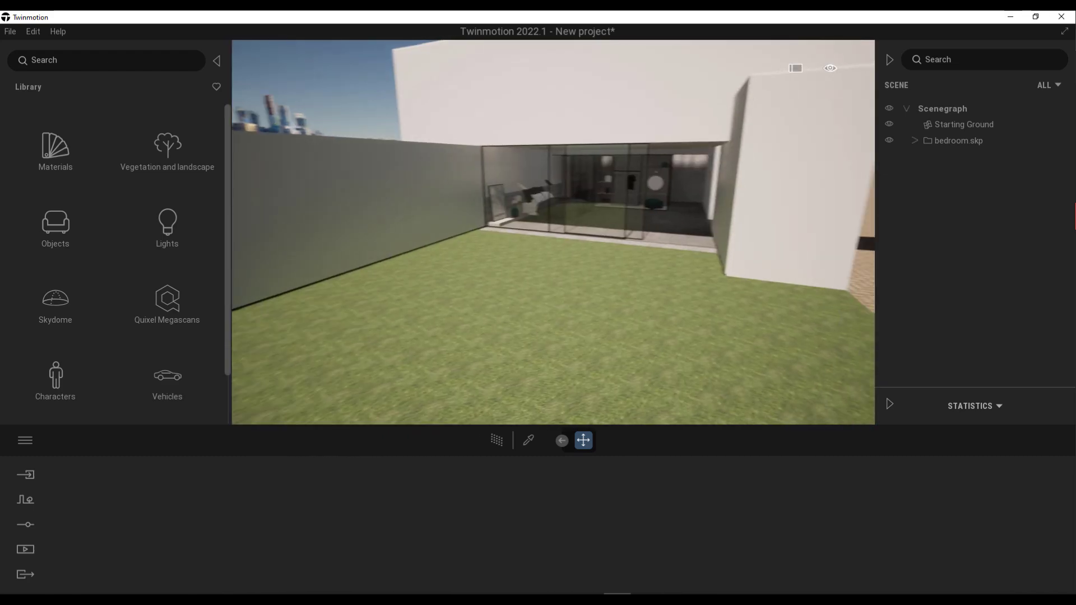
key(s)
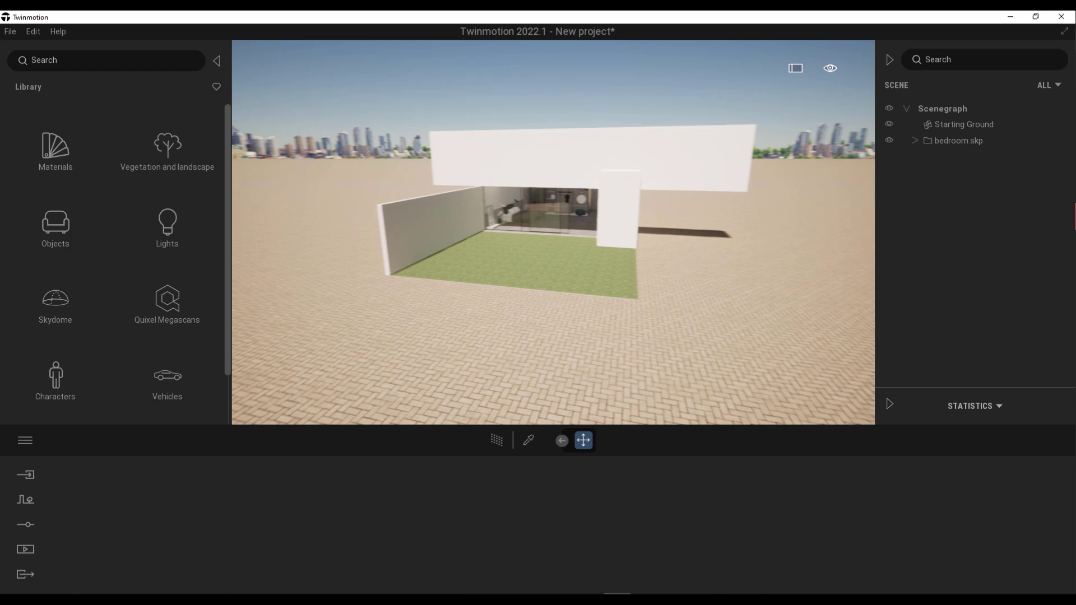
key(a)
key(w)
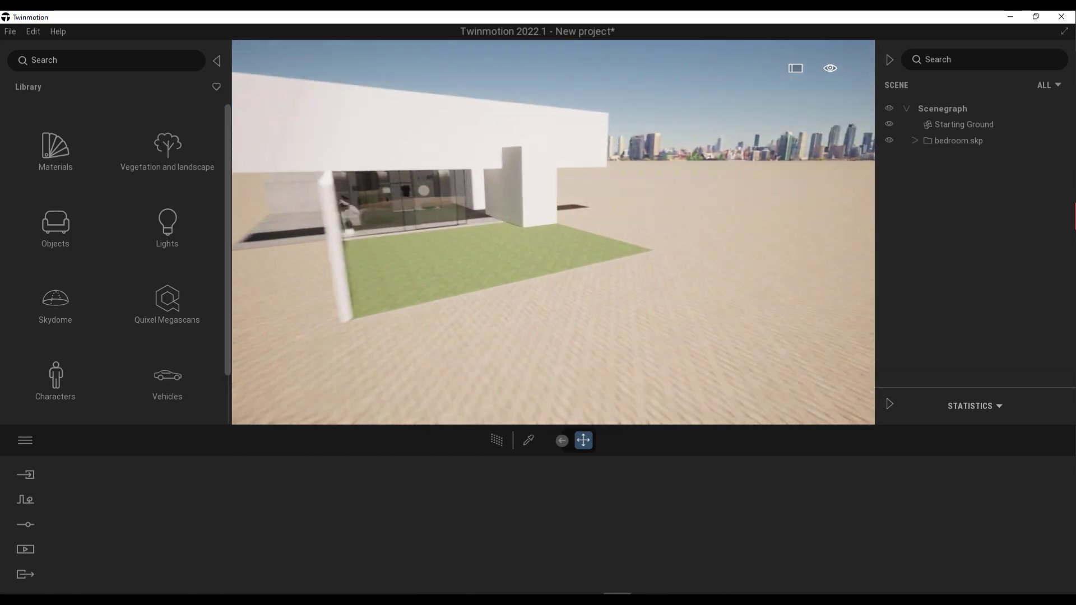
key(w)
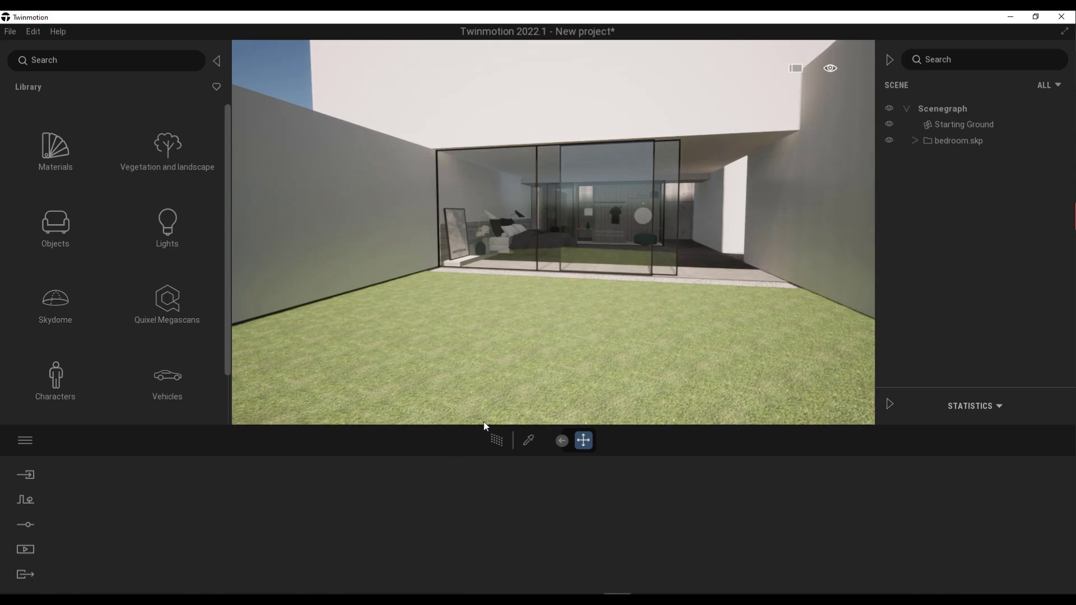
click(496, 440)
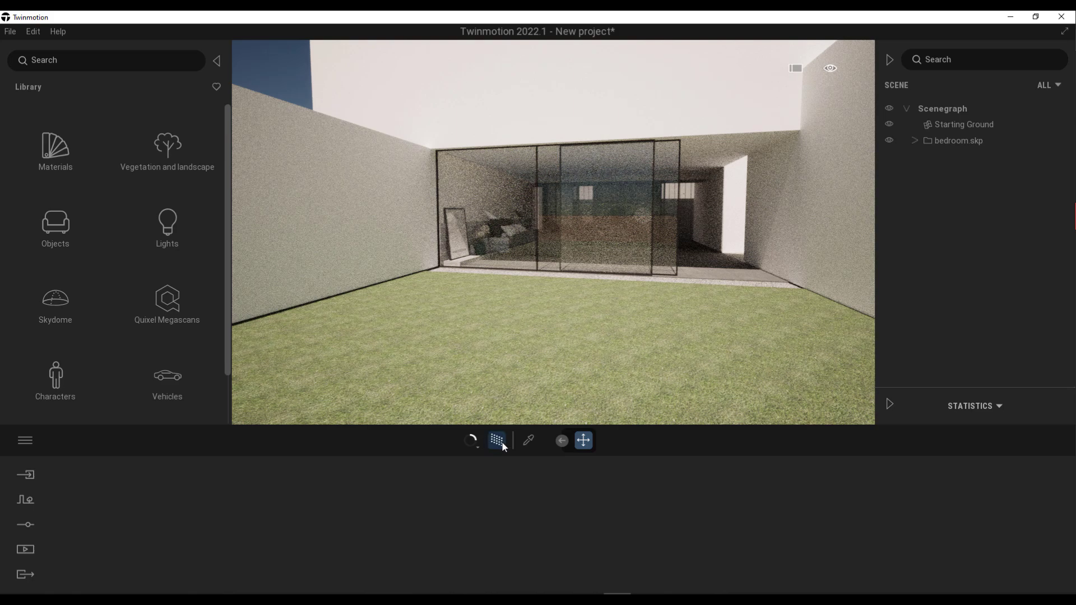
click(496, 441)
- Place the Coupe 01 car from the vehicle library on the lawn in front of the glazed facade
right_drag(533, 236, 435, 268)
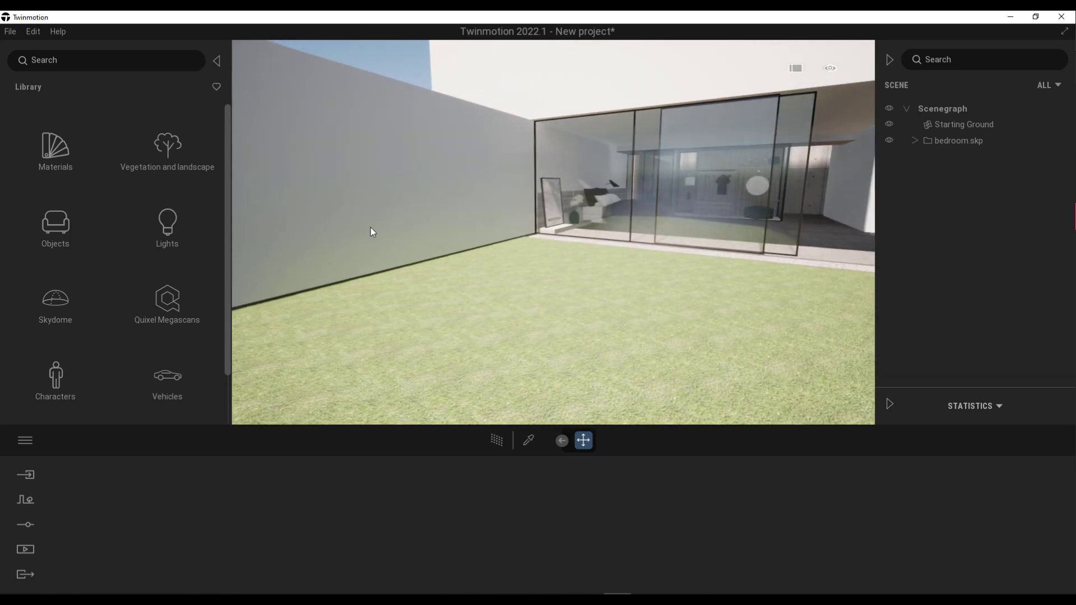
click(168, 377)
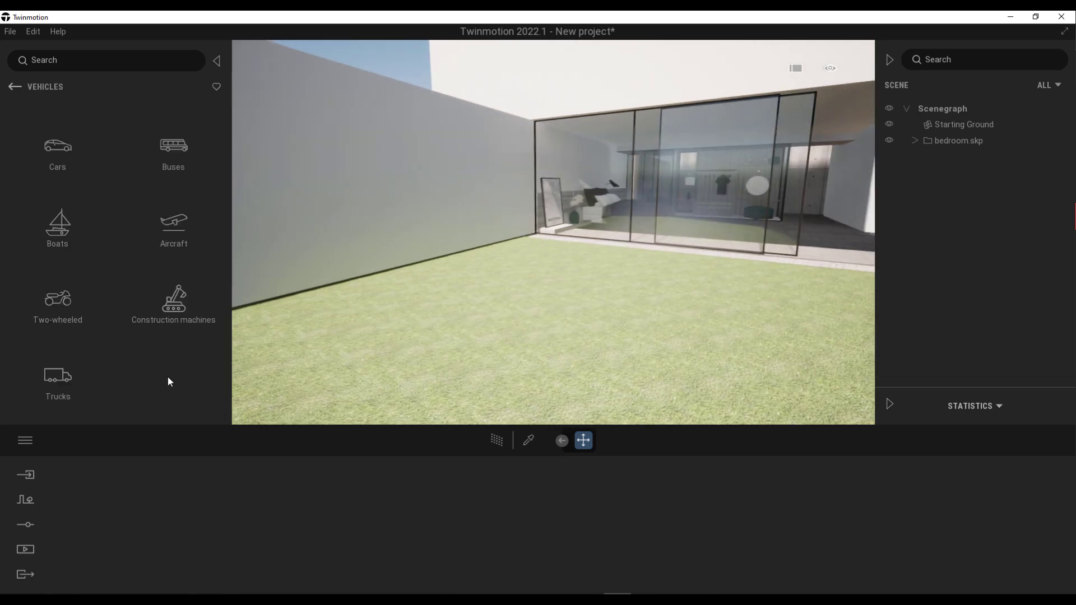
click(88, 163)
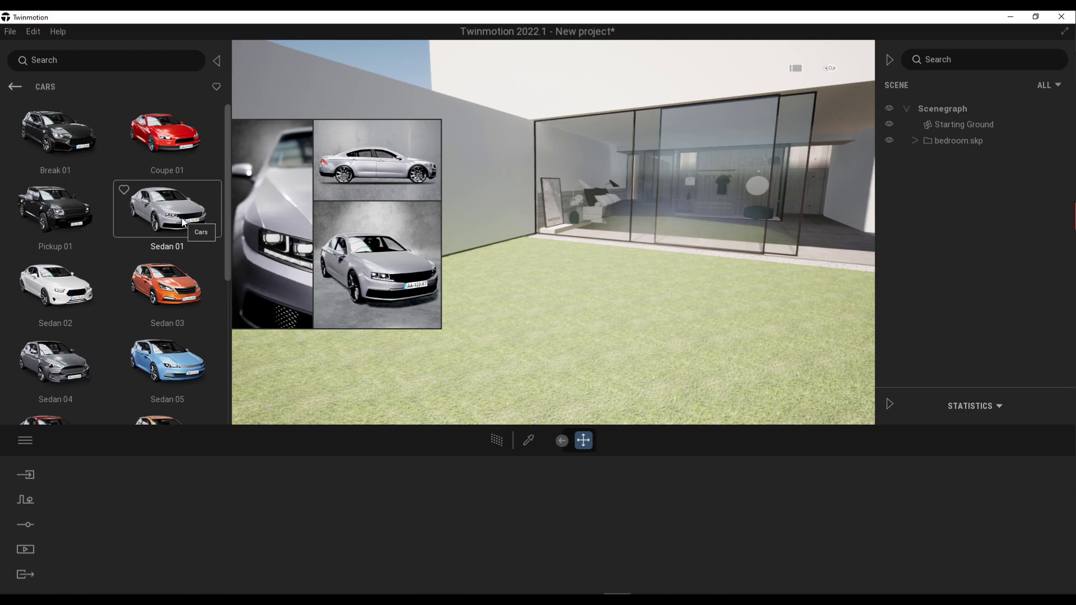
drag(166, 134, 559, 276)
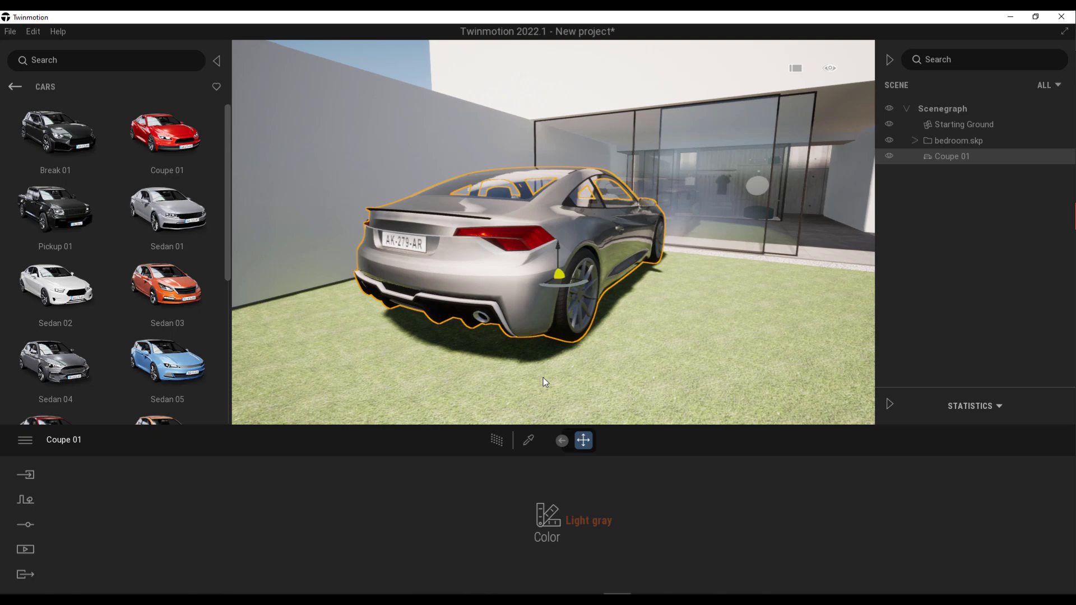
- Preview the coupe from behind with the Path Tracer, and switch back to real-time rendering
click(496, 441)
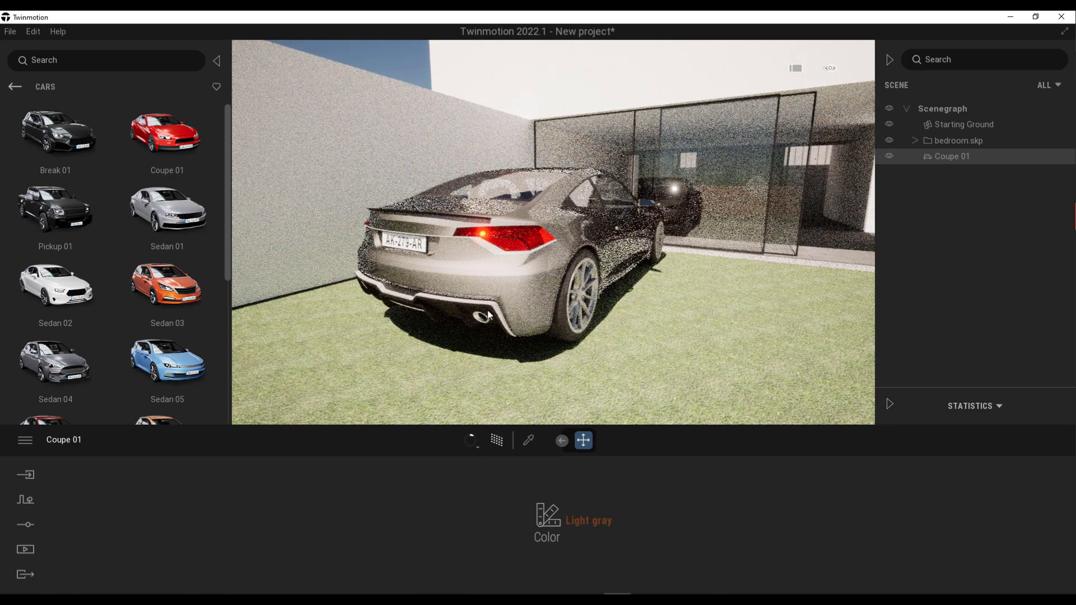
right_drag(669, 329, 660, 329)
scroll(636, 224, down, 2)
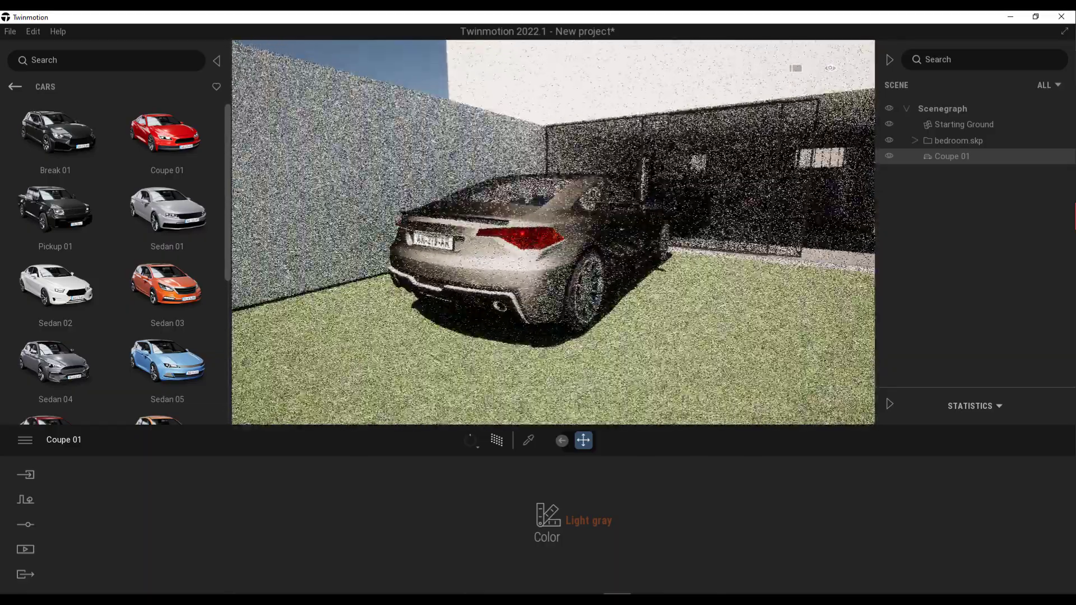
click(498, 440)
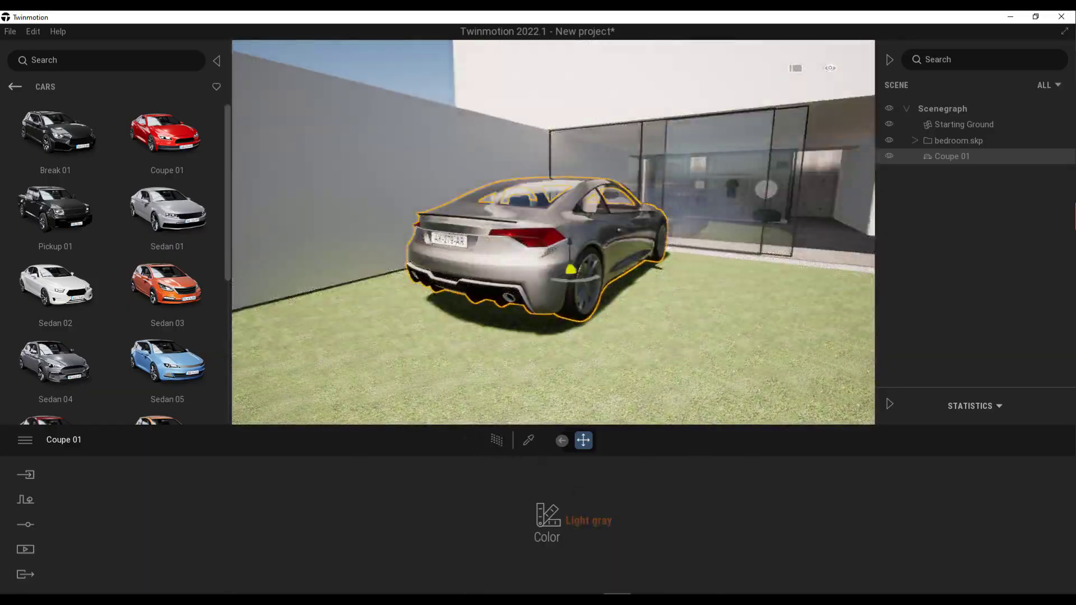
- Check the coupe's side view with the Path Tracer, and switch the Path Tracer off again
shift+middle_drag(634, 263, 504, 264)
key(w)
right_drag(504, 264, 381, 264)
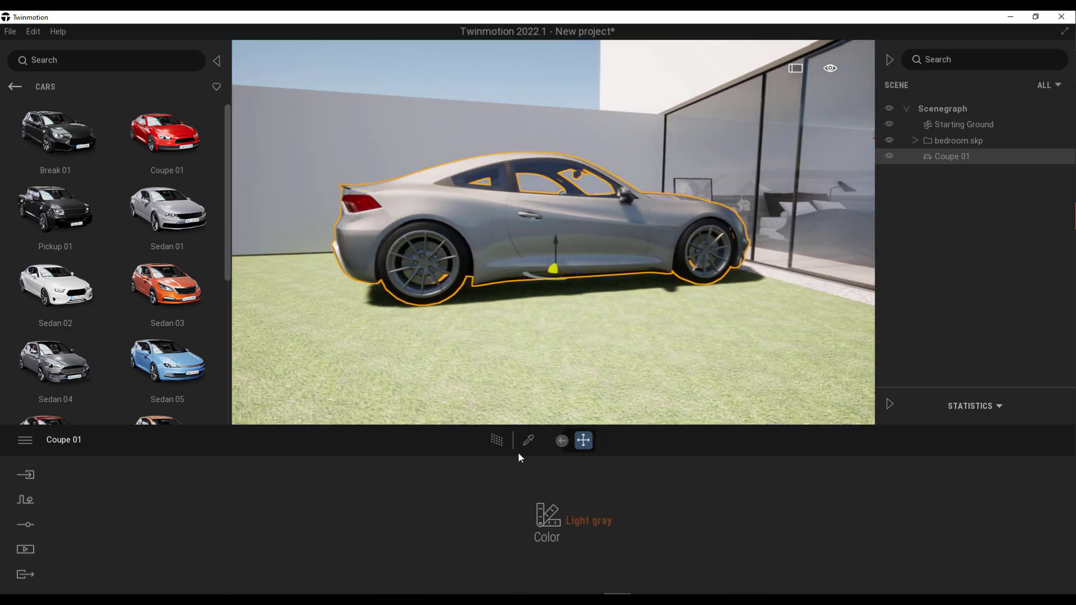
click(497, 440)
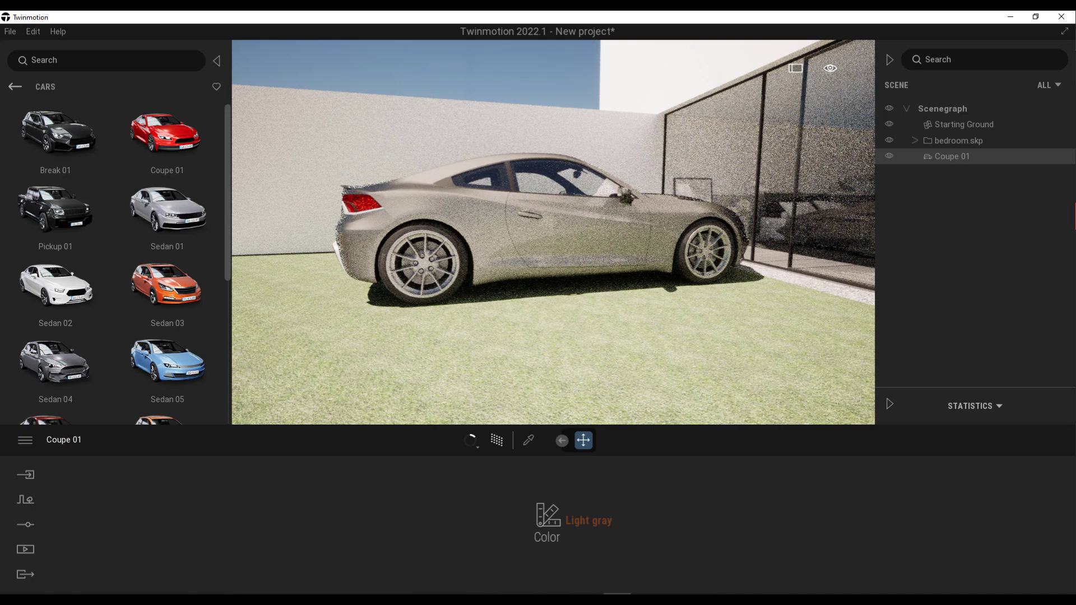
drag(548, 309, 523, 307)
key(r)
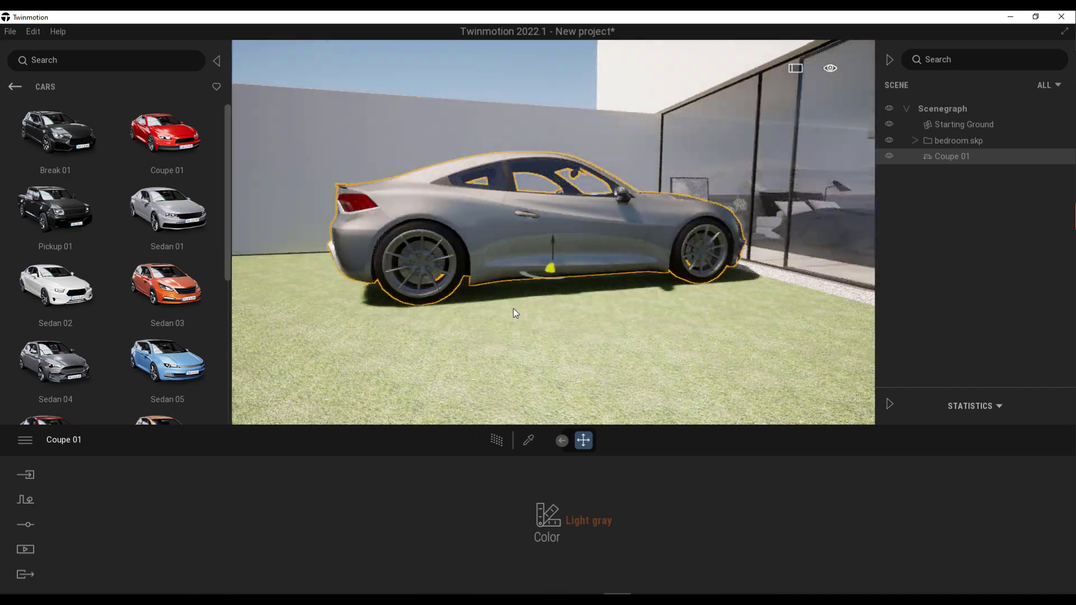
- Adjust the scene's weather from fully sunny towards cloudy, adding some clouds to the sky
scroll(499, 292, down, 3)
right_drag(482, 274, 449, 255)
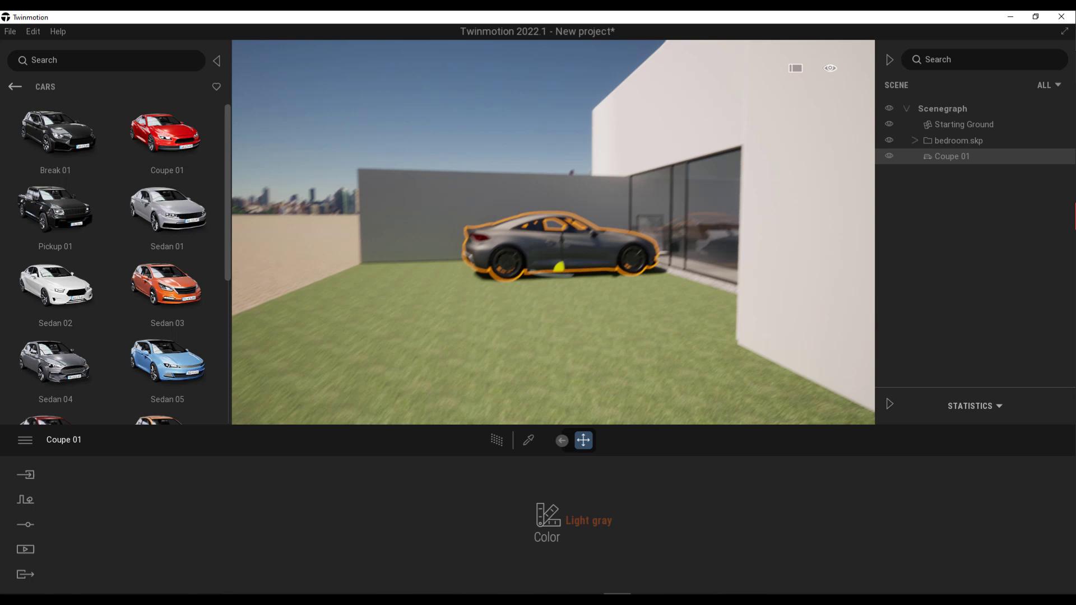
click(25, 524)
click(669, 524)
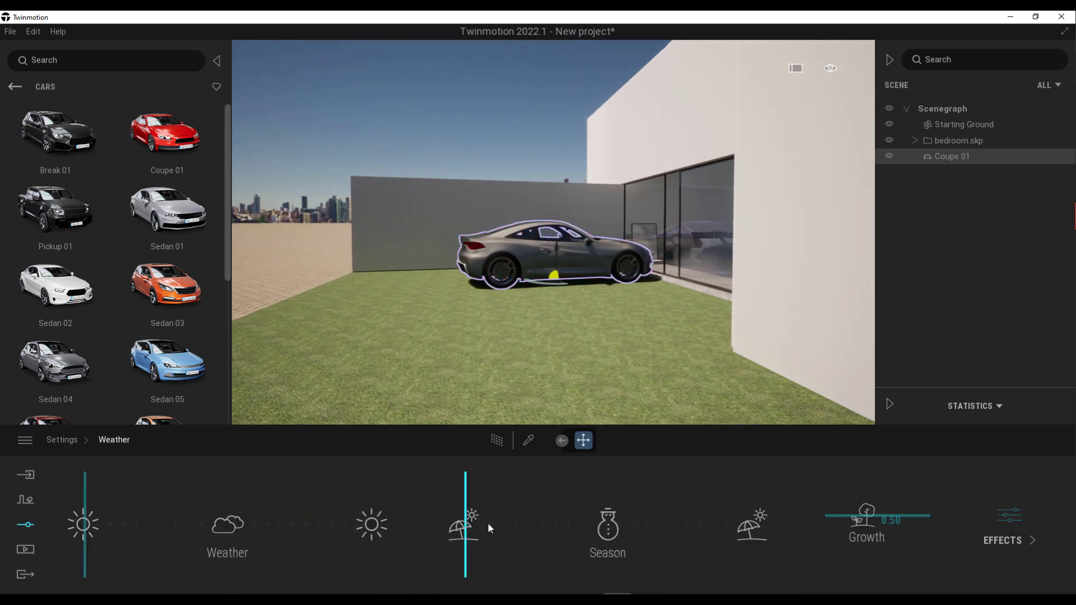
drag(93, 540, 142, 539)
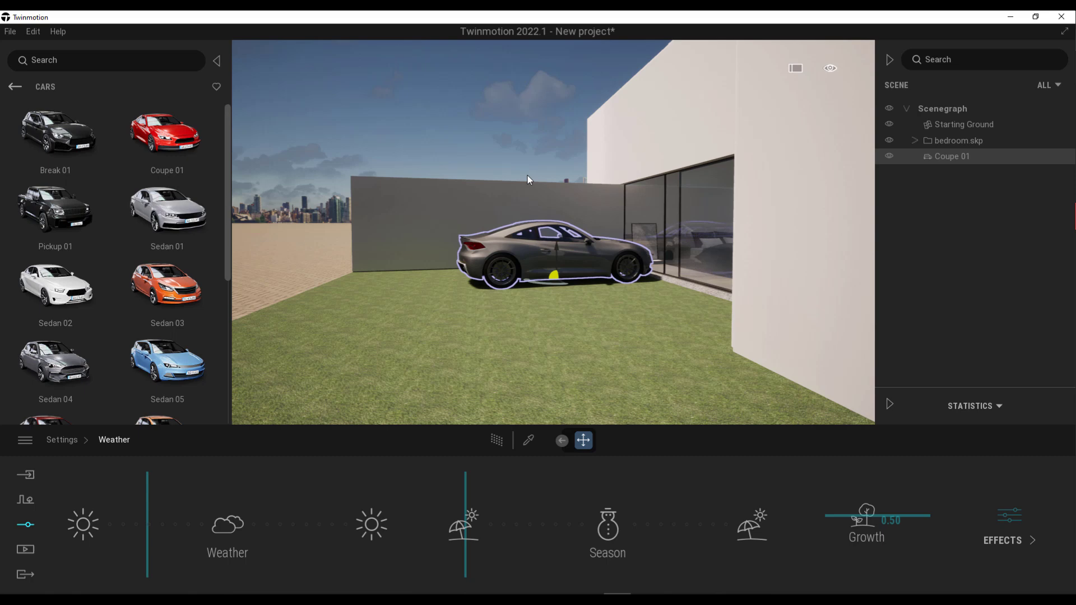
- Apply the MoAf Cloudy 10 skydome from the library's cloudy Morning and Afternoon skies to the scene
click(16, 88)
click(15, 87)
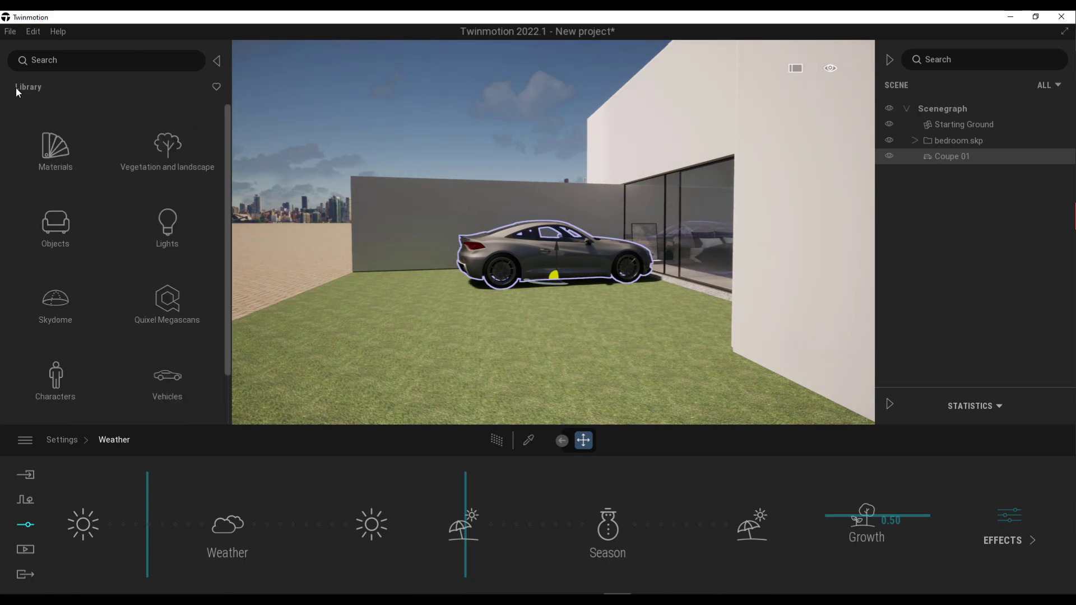
scroll(130, 200, down, 1)
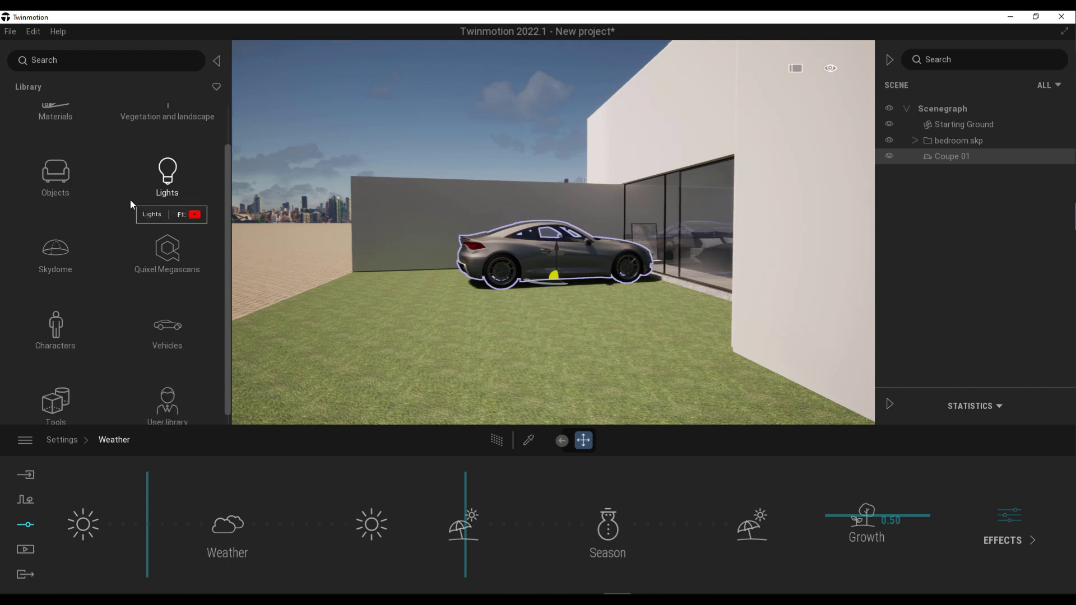
click(60, 253)
click(62, 147)
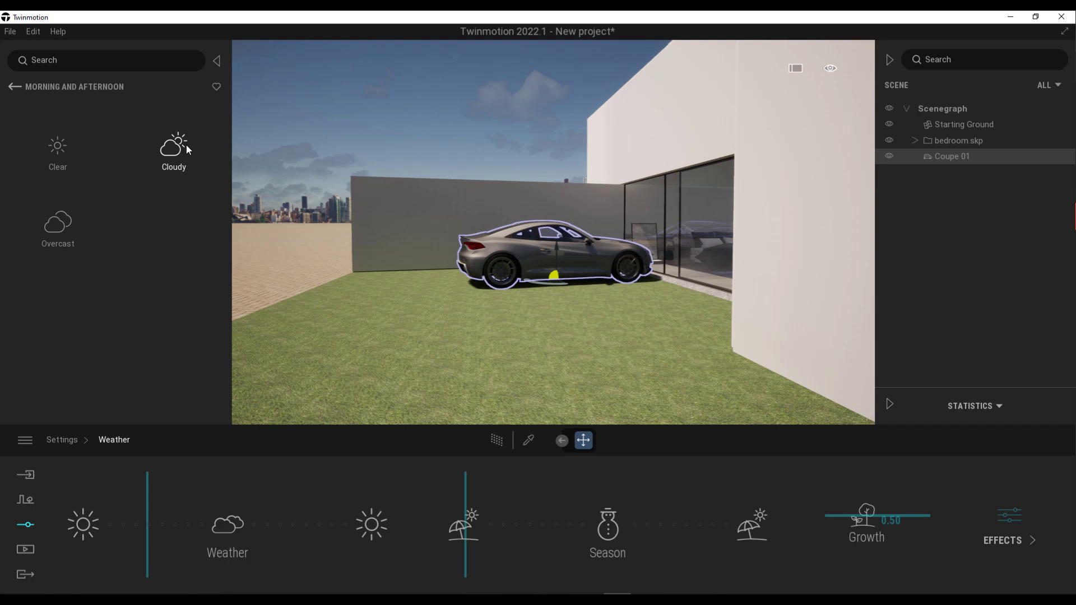
click(203, 166)
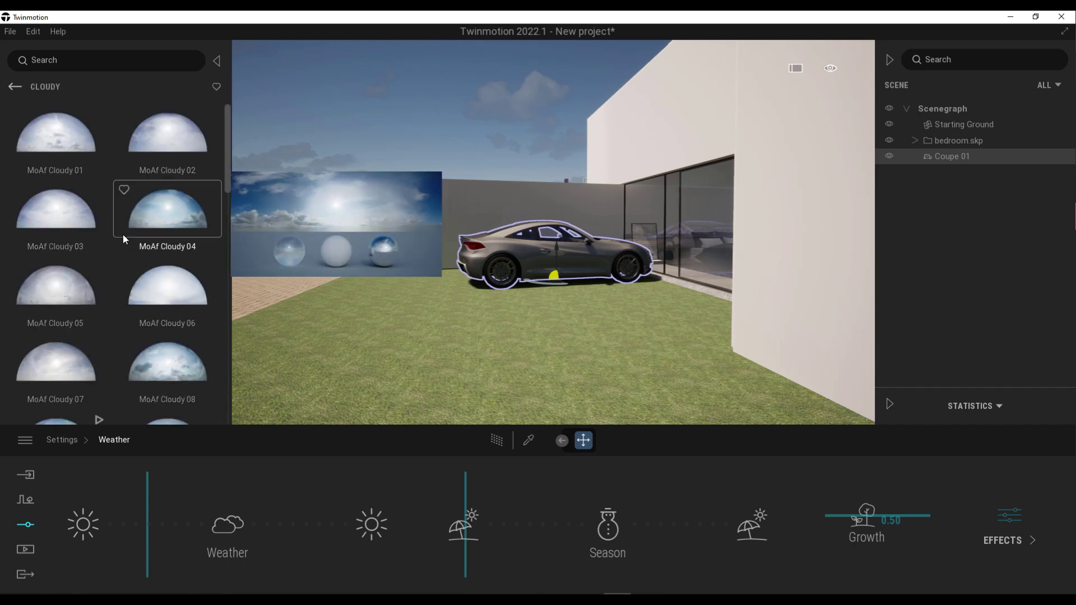
scroll(128, 228, down, 4)
click(67, 213)
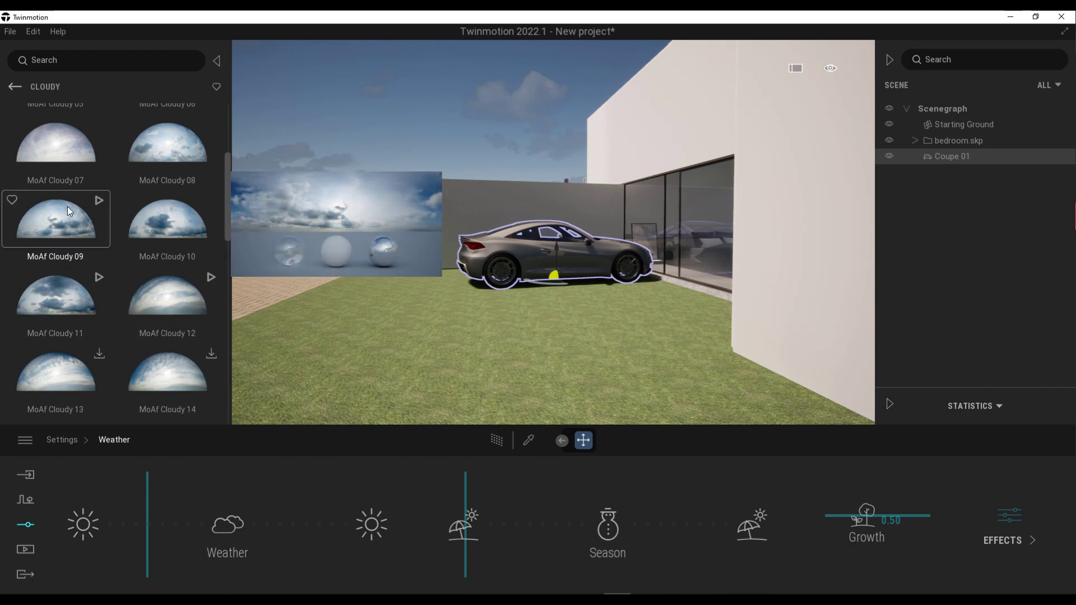
scroll(67, 224, up, 2)
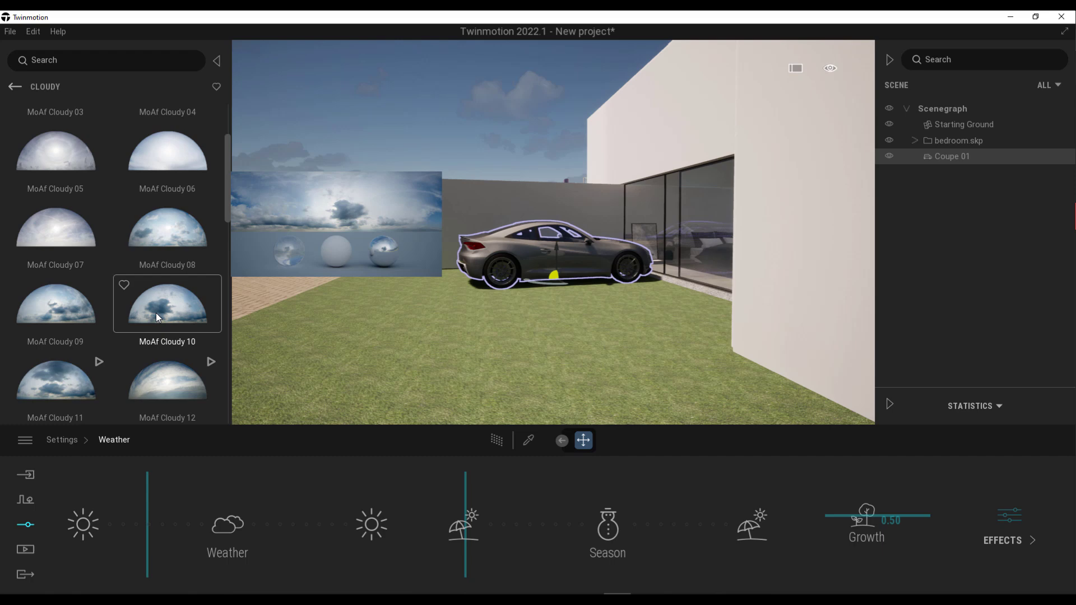
drag(157, 316, 255, 317)
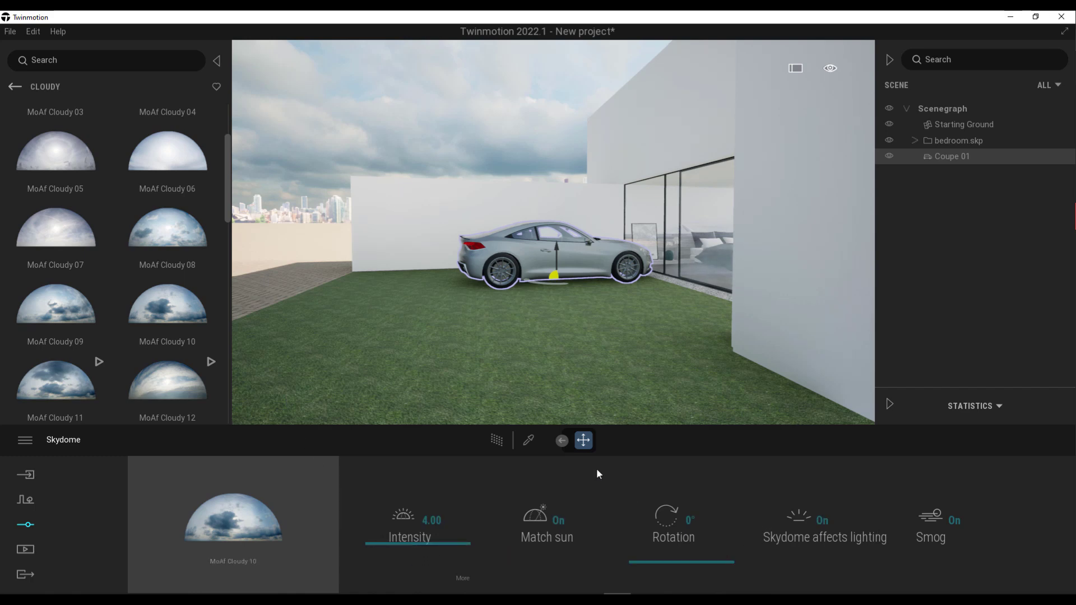
- Turn on the Path Tracer and set the skydome's intensity to 3.67 and its rotation to 207°
click(497, 440)
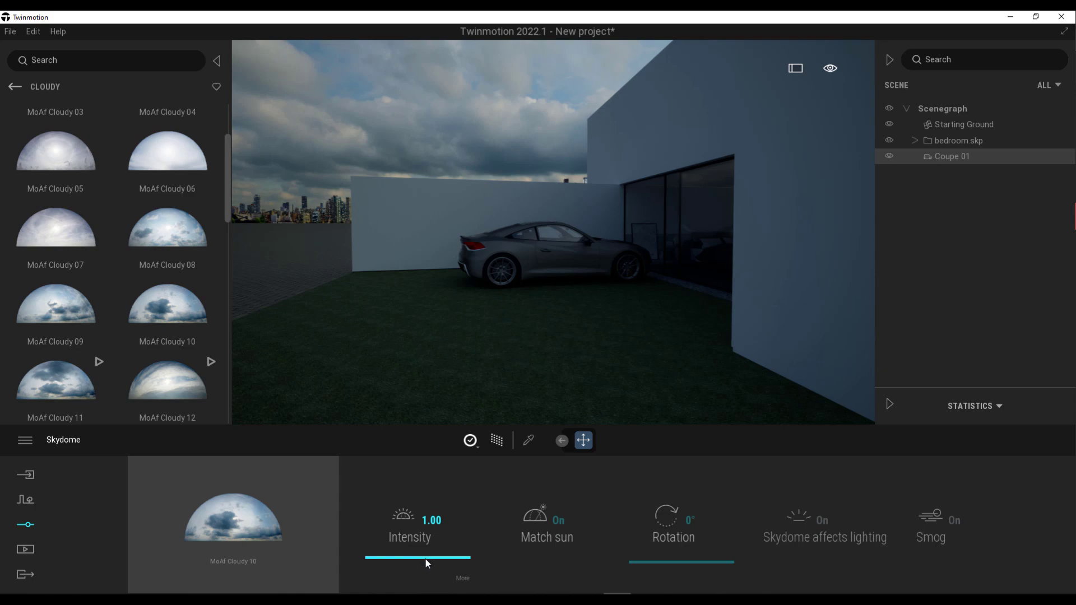
drag(424, 563, 425, 553)
drag(685, 563, 680, 504)
right_drag(605, 344, 656, 350)
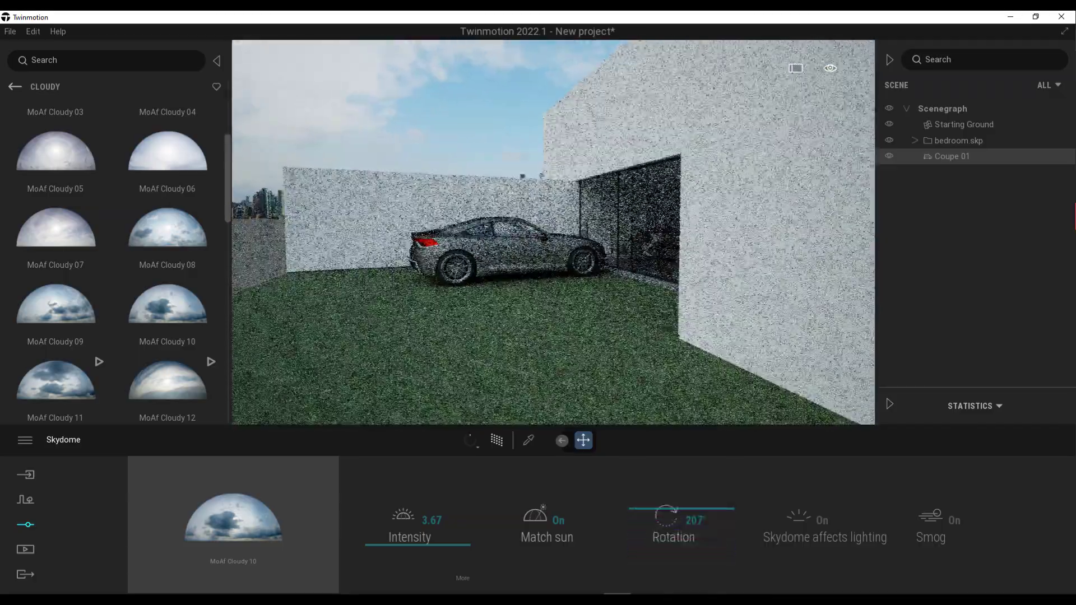
key(a)
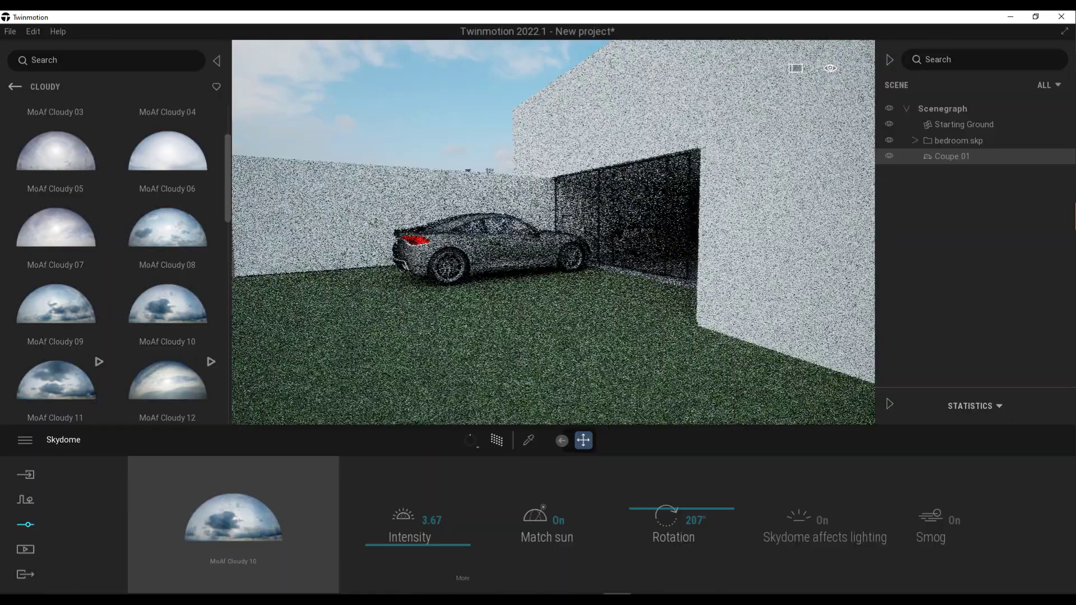
key(w)
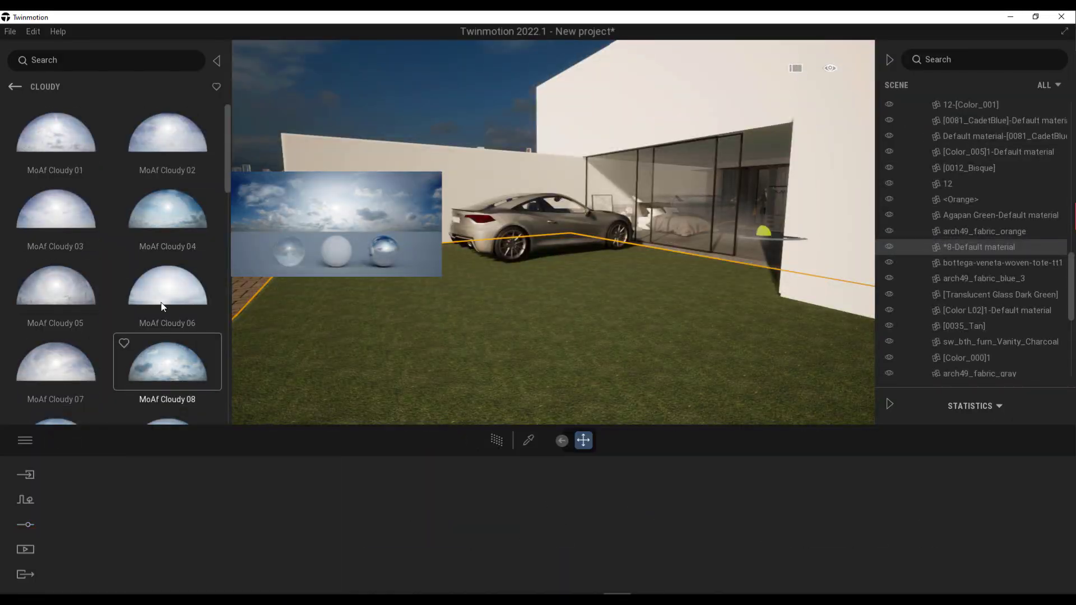
- Open Vegetation scatter and add Lawn 01 from the grass and flowers library to its palette
click(27, 524)
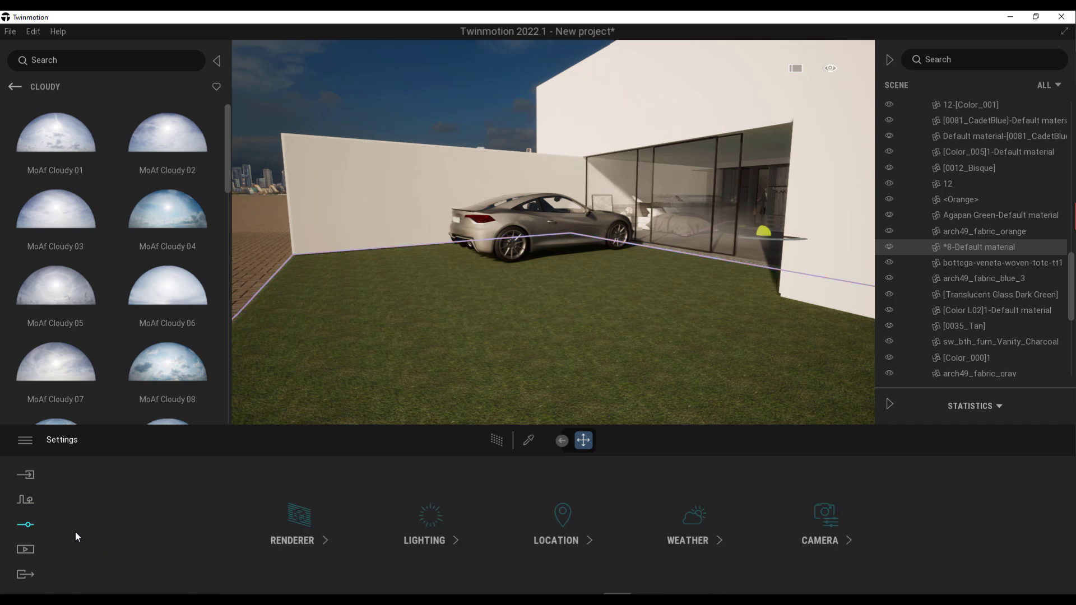
click(27, 500)
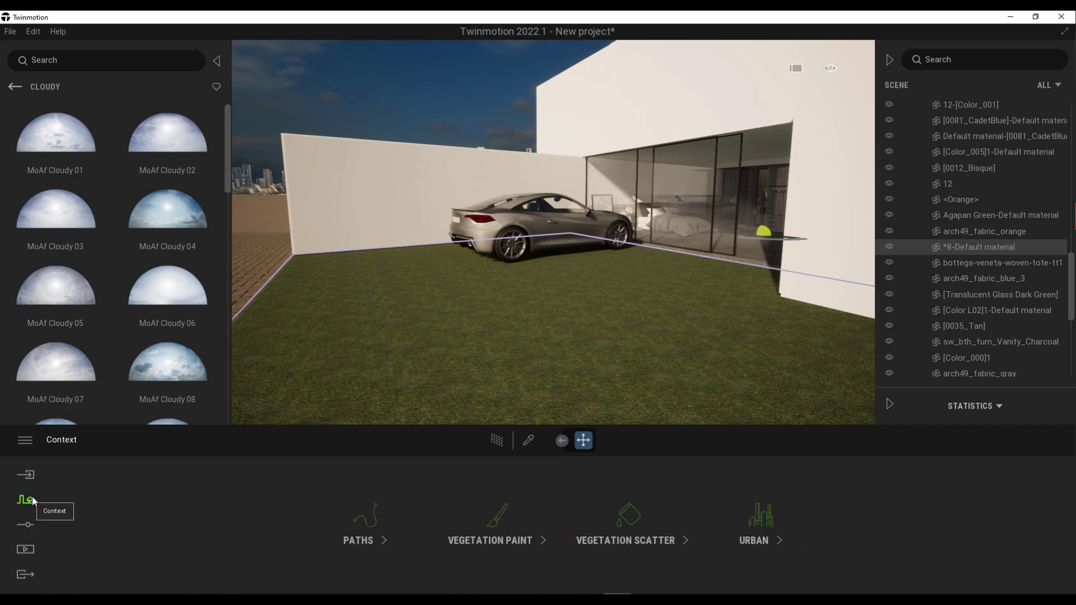
click(610, 541)
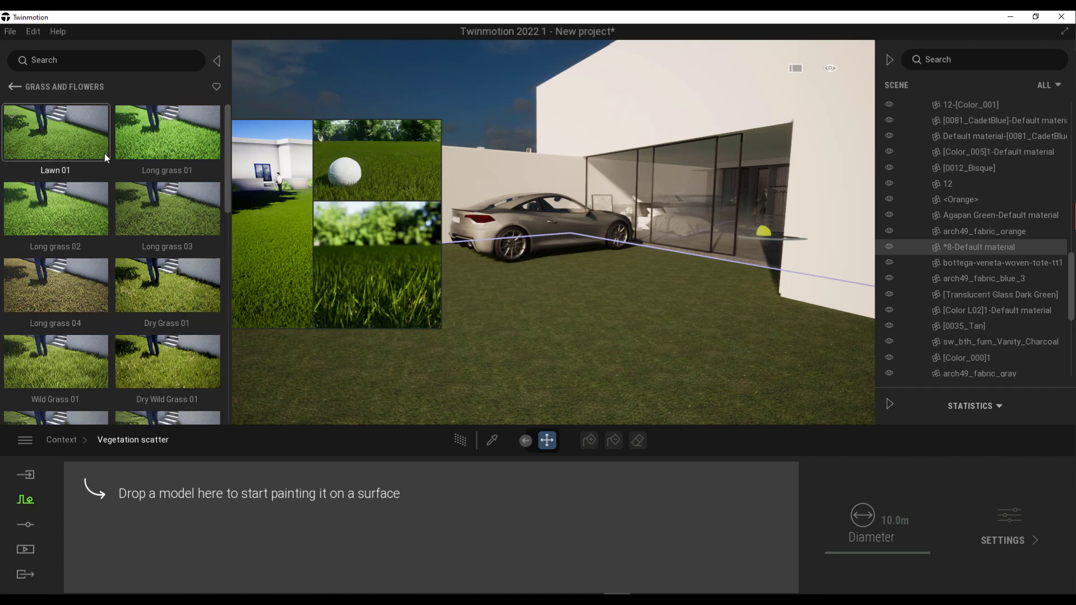
scroll(126, 211, down, 2)
scroll(125, 211, down, 2)
scroll(125, 210, up, 4)
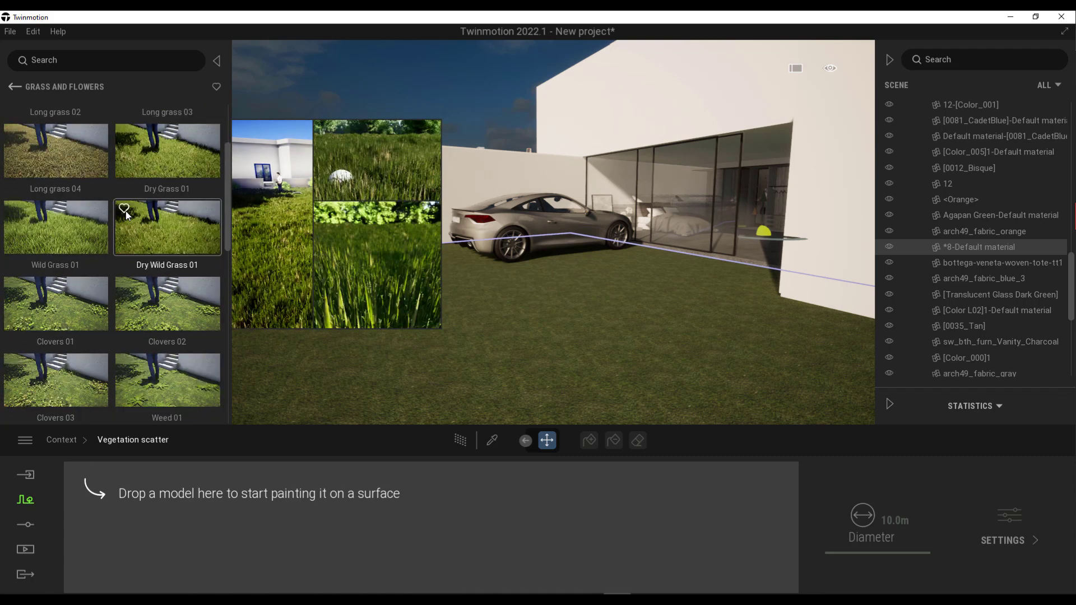
drag(46, 120, 176, 536)
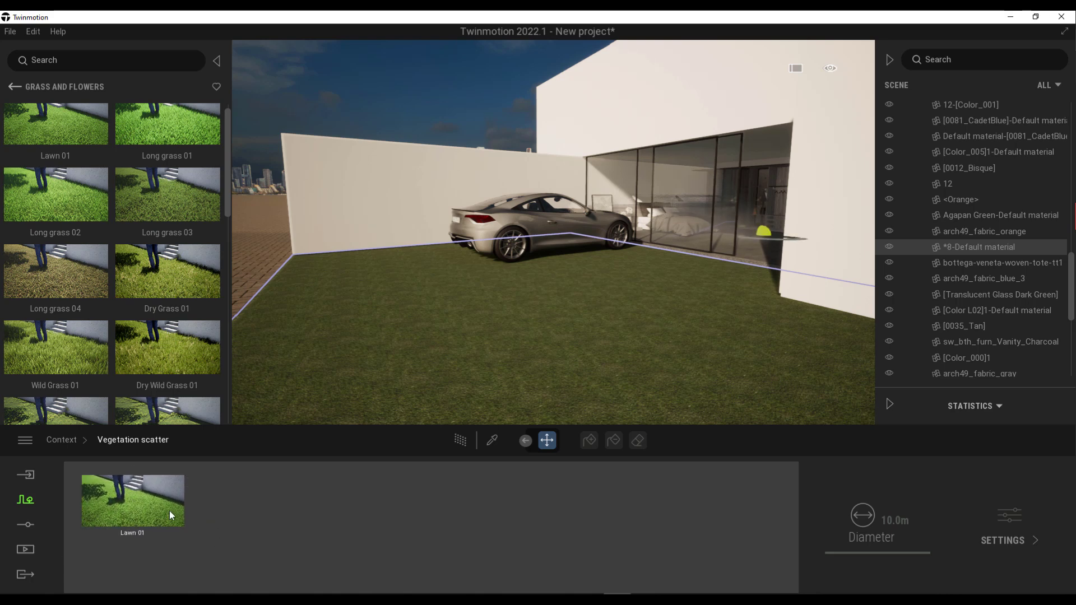
- Scatter the Lawn 01 grass over the ground surface around the coupe
click(144, 496)
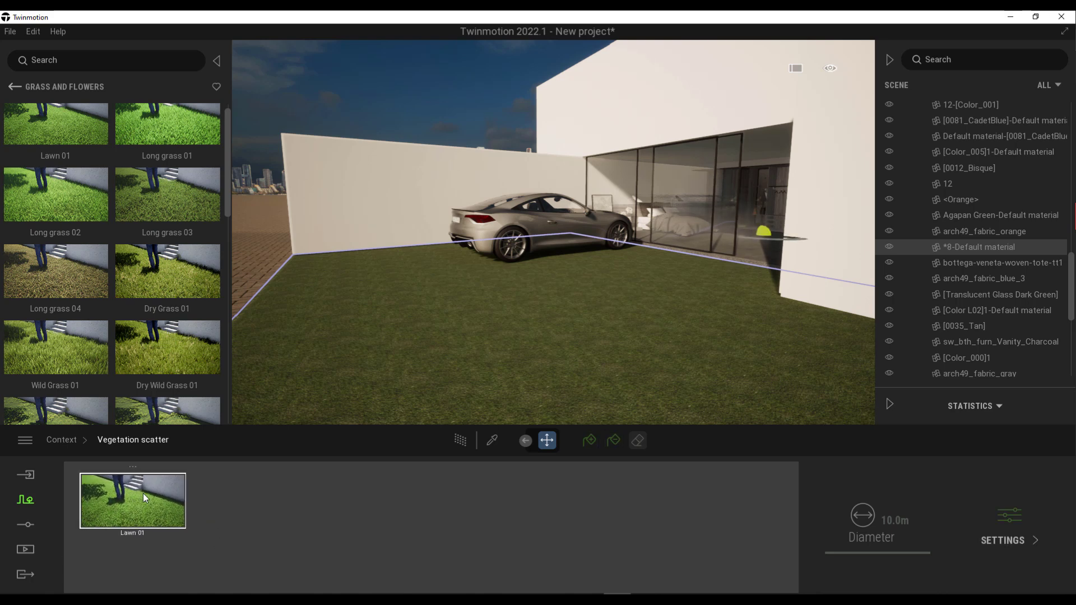
click(592, 442)
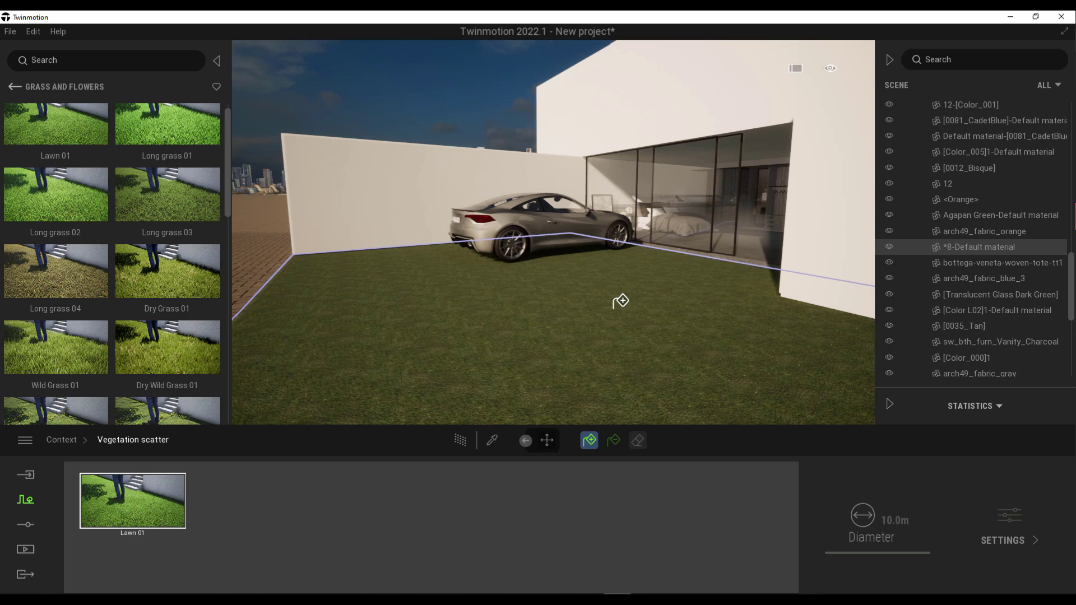
mouse_move(621, 301)
mouse_down()
mouse_move(550, 284)
mouse_move(553, 303)
mouse_move(468, 314)
mouse_move(524, 293)
mouse_move(696, 356)
mouse_move(620, 375)
mouse_move(543, 298)
mouse_move(505, 283)
mouse_up()
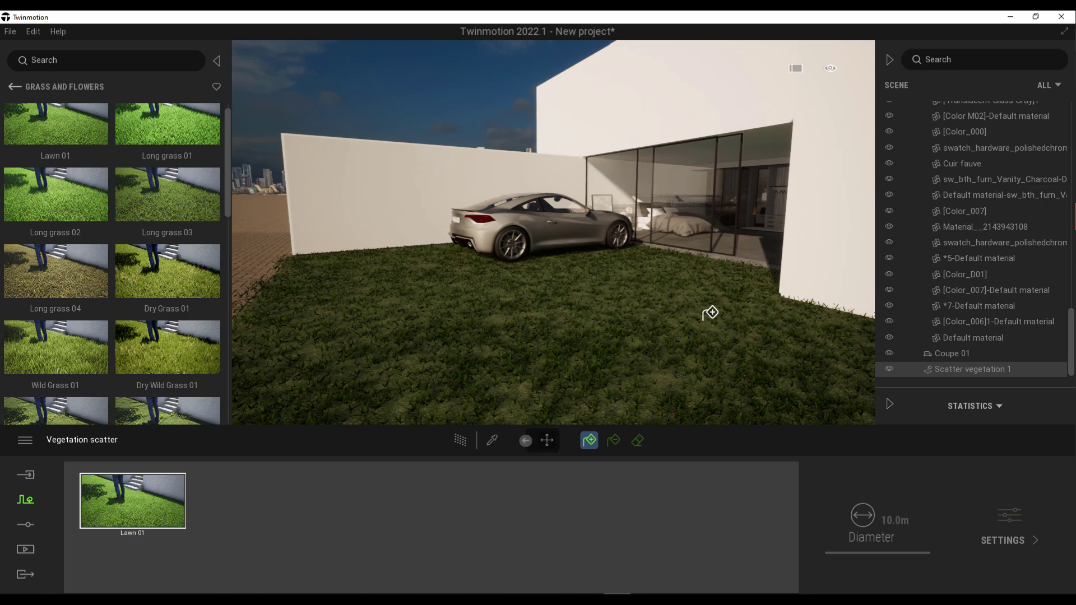
- Add Long grass 02 to the scatter palette and scatter it over the same lawn
drag(55, 201, 249, 514)
click(224, 503)
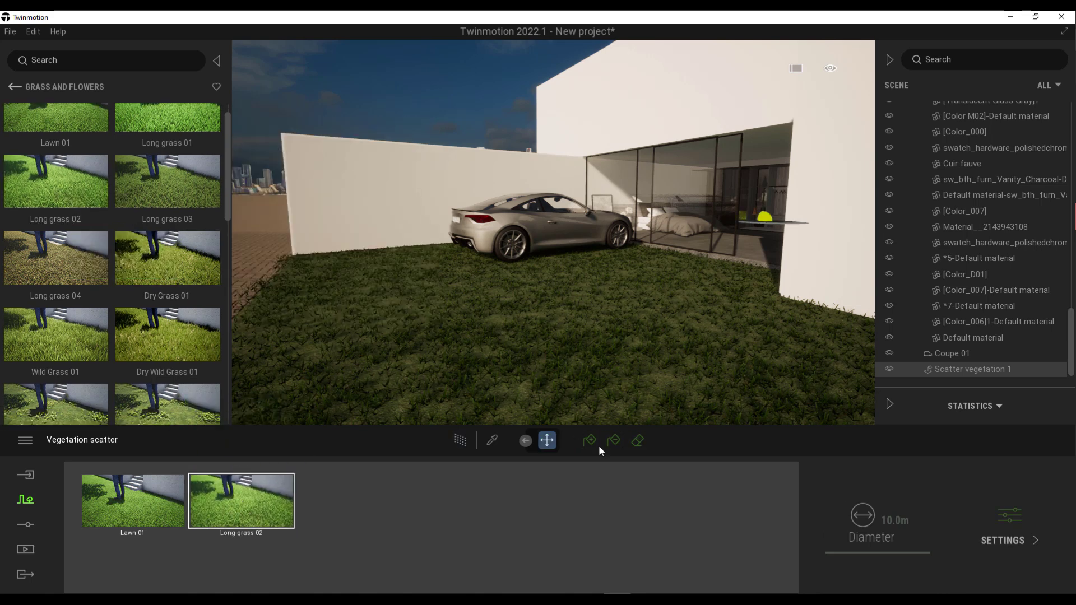
click(499, 300)
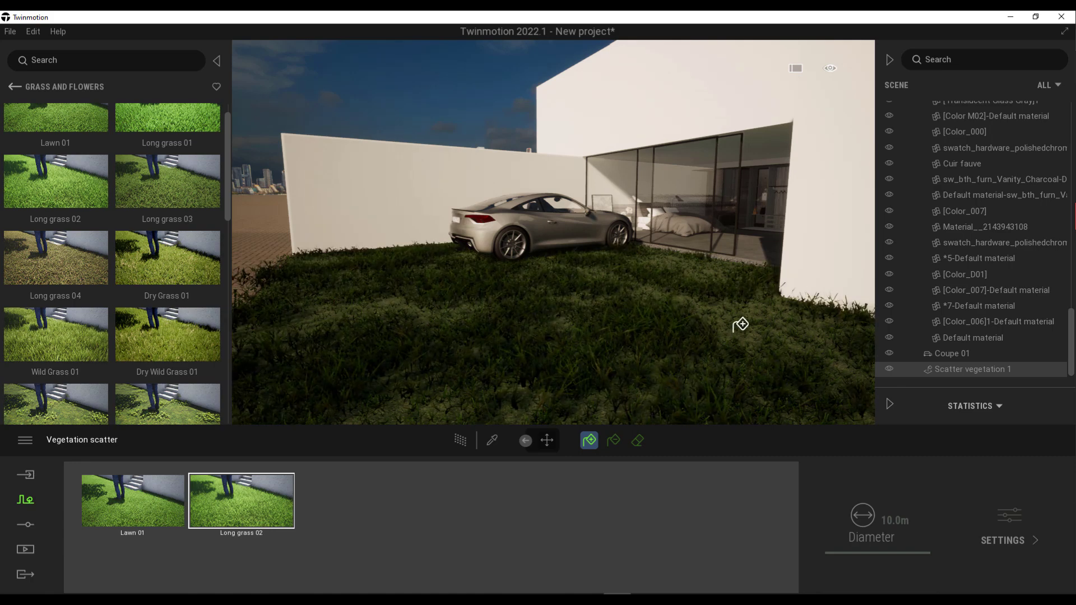
mouse_move(740, 325)
mouse_down()
mouse_move(772, 320)
mouse_move(331, 305)
mouse_up()
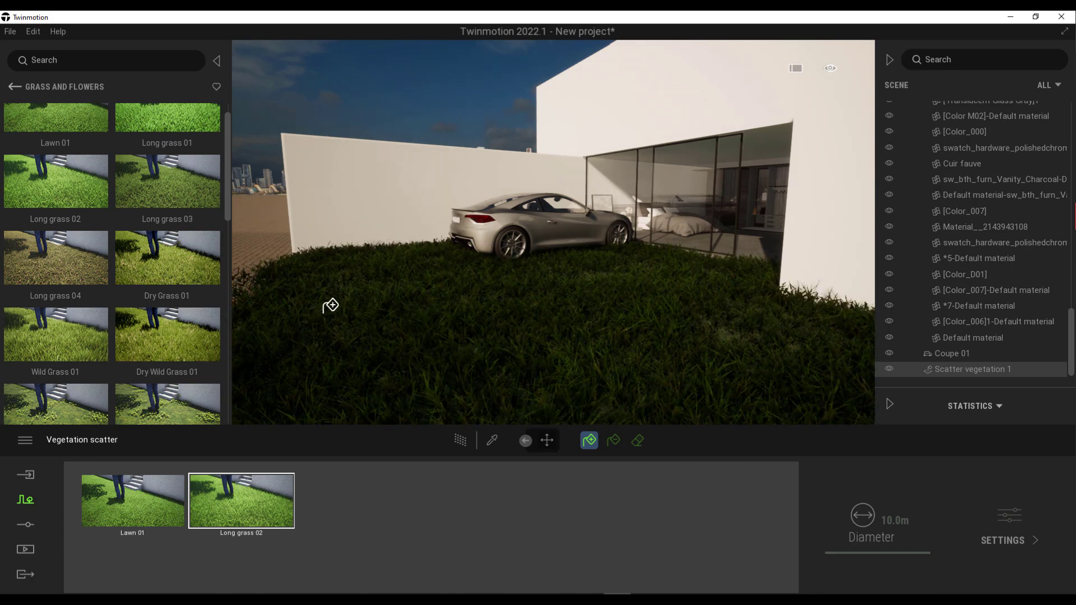
key(Escape)
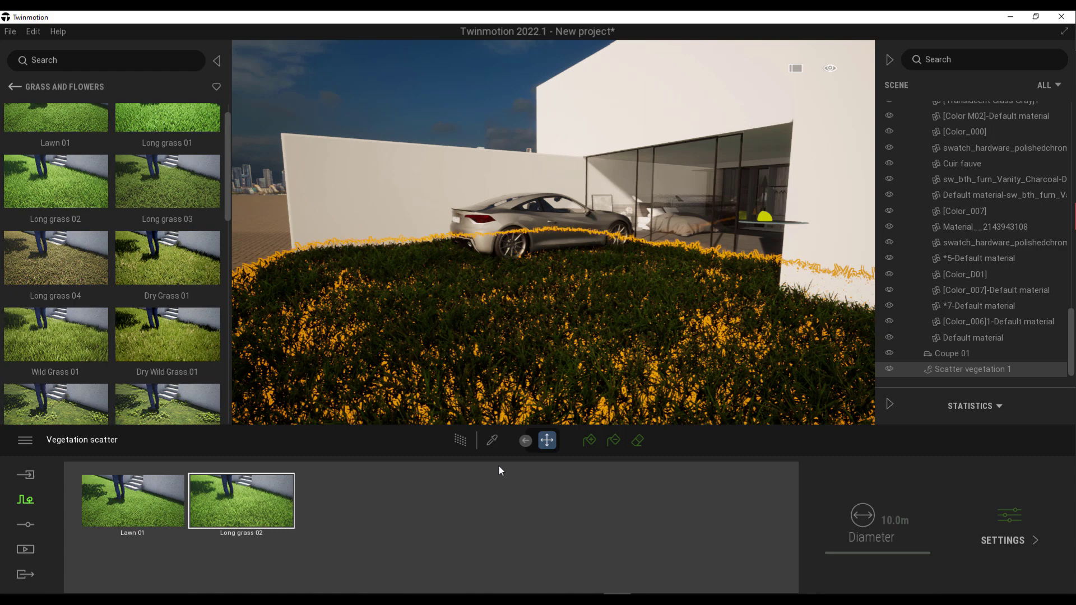
- Reduce the size of the scattered Long grass 02 to about 8% and deselect the vegetation
click(1005, 517)
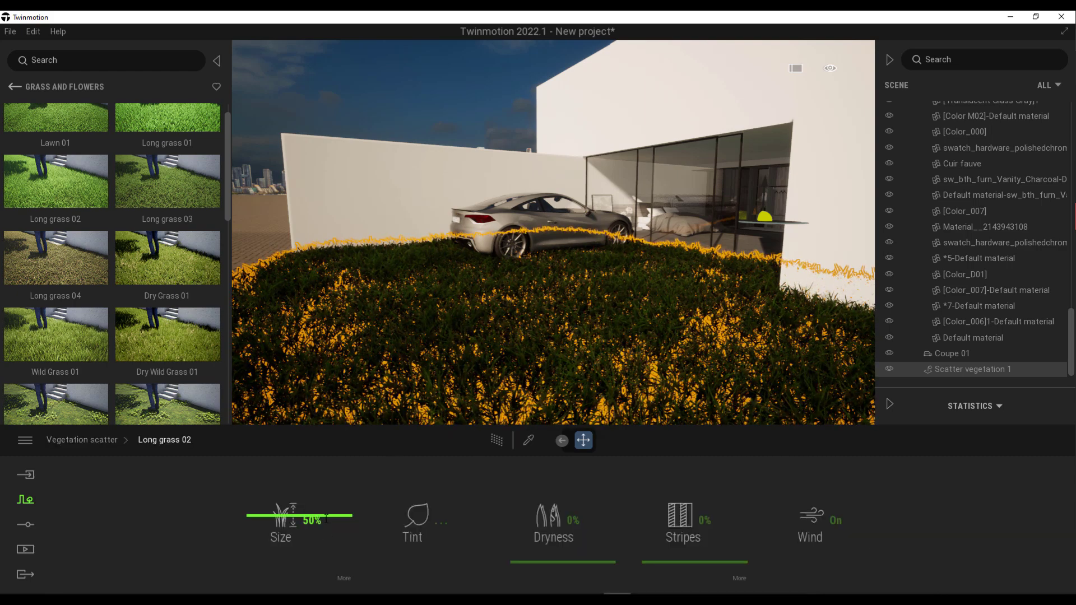
drag(274, 519, 289, 533)
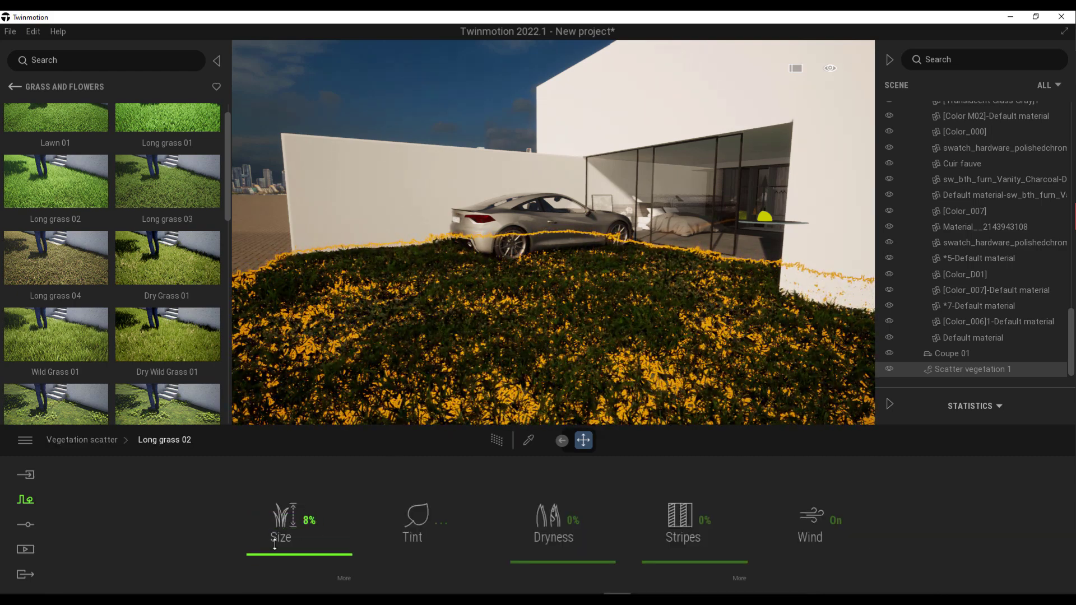
click(427, 98)
- Examine the scene up close, moving from the lawn into the bedroom to view the bed and open wardrobe
scroll(509, 223, up, 5)
right_drag(509, 218, 594, 114)
key(w)
key(s)
key(a)
key(d)
key(w)
key(e)
key(q)
key(q)
key(e)
key(q)
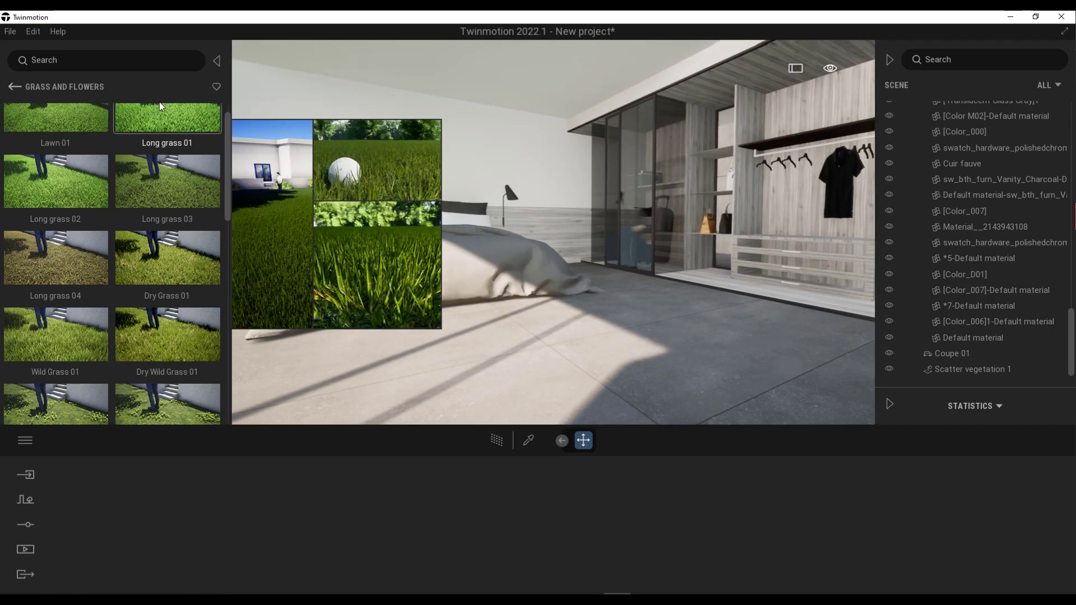
- Place a Spot light from the lights library beside the bed and raise it to the ceiling
click(12, 85)
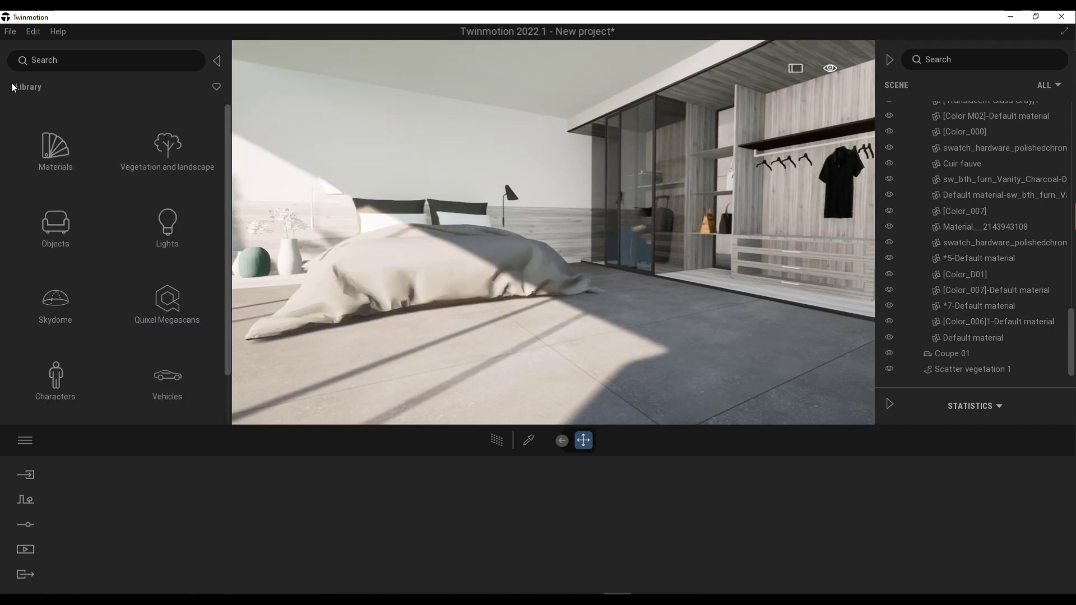
click(140, 204)
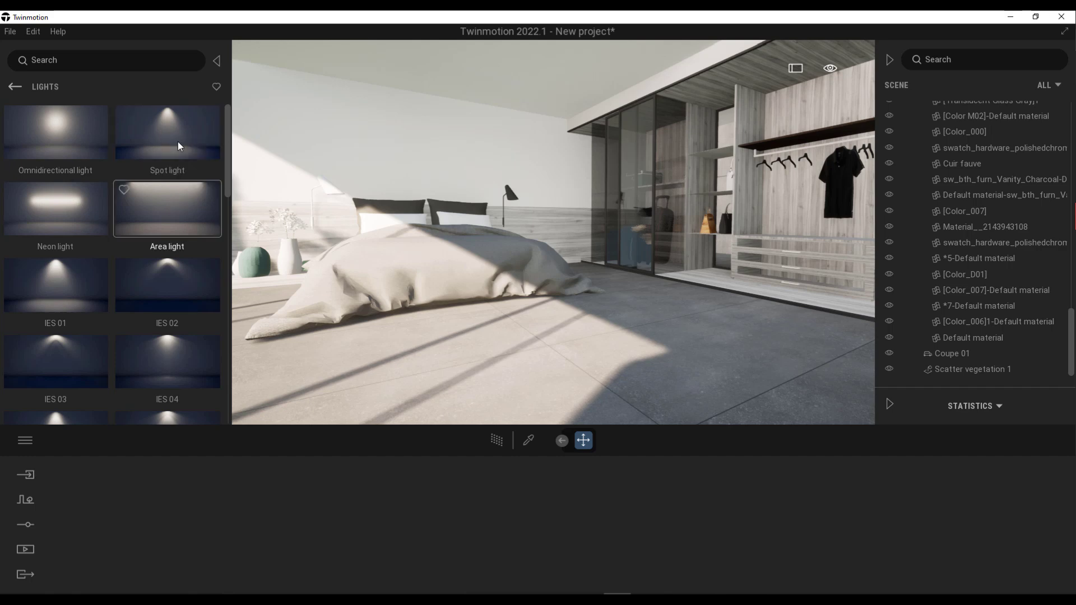
drag(177, 141, 586, 320)
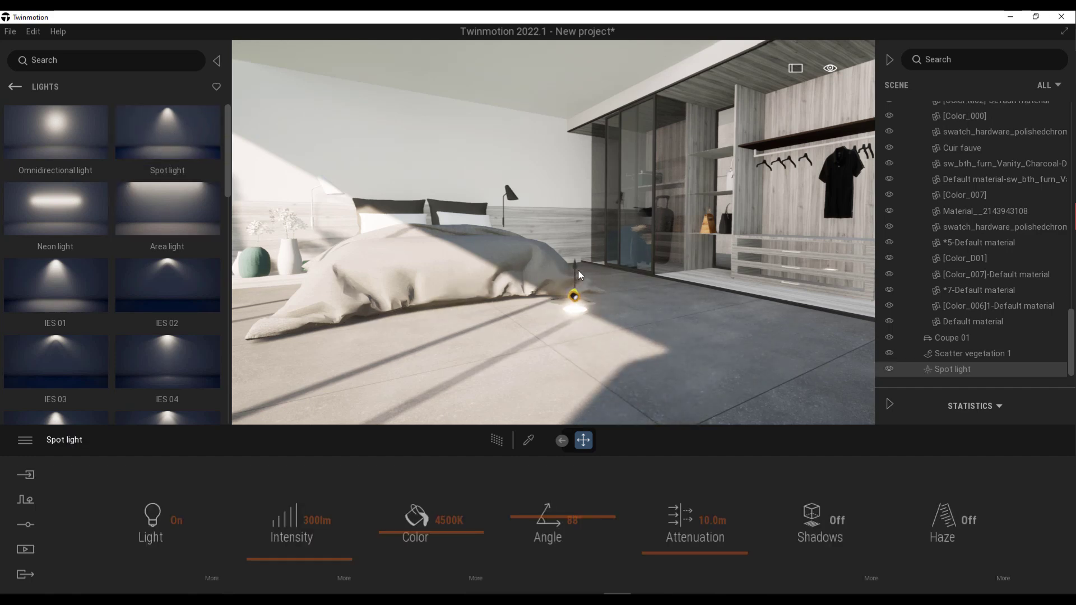
drag(578, 271, 586, 17)
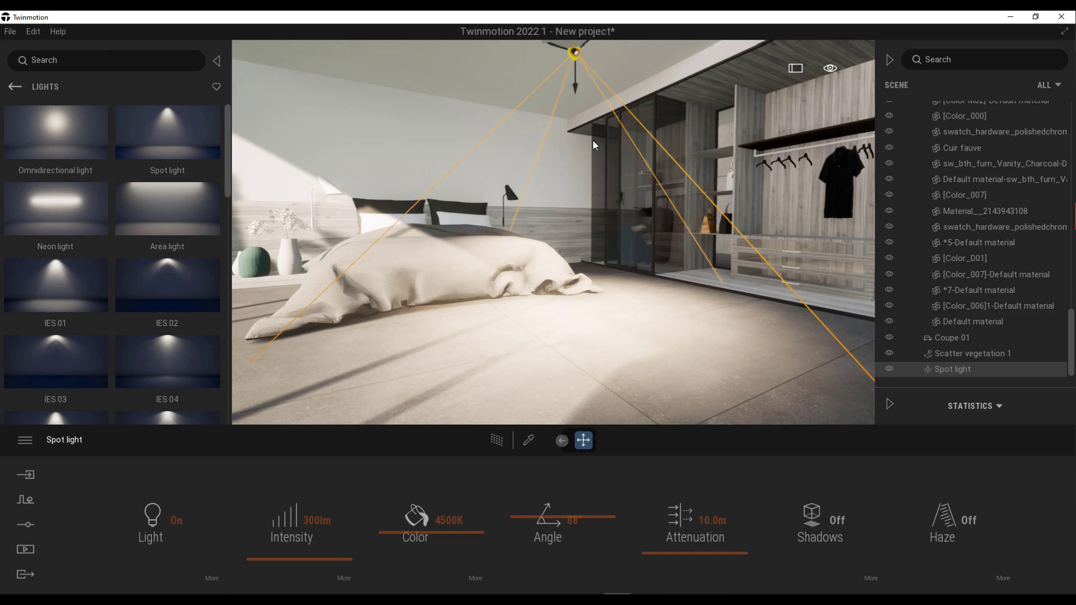
- Turn on the spot light's haze and check the light with the Path Tracer before and after
click(495, 441)
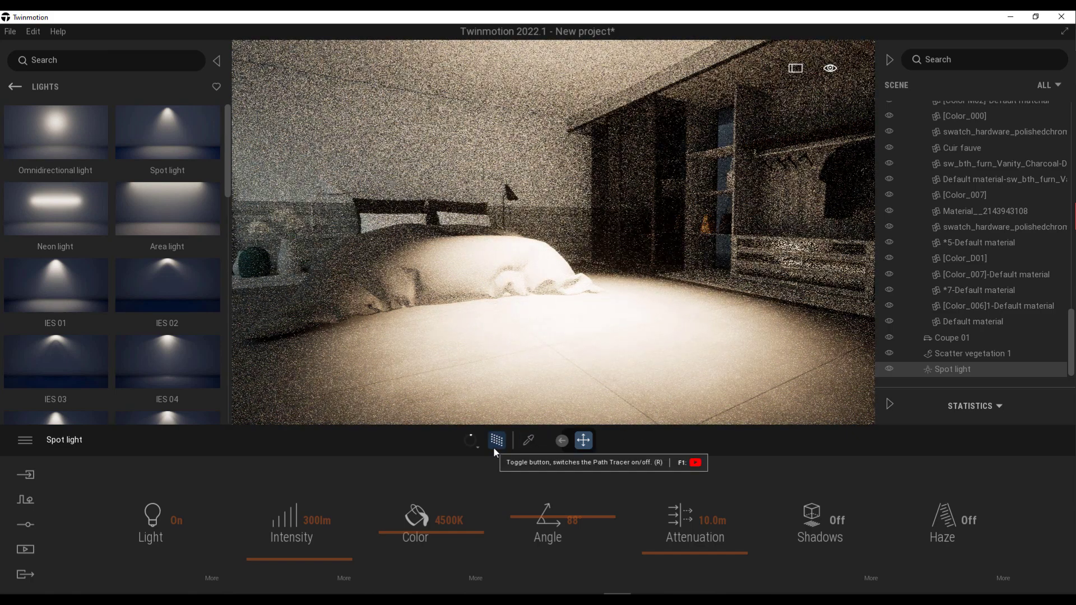
click(494, 447)
click(973, 523)
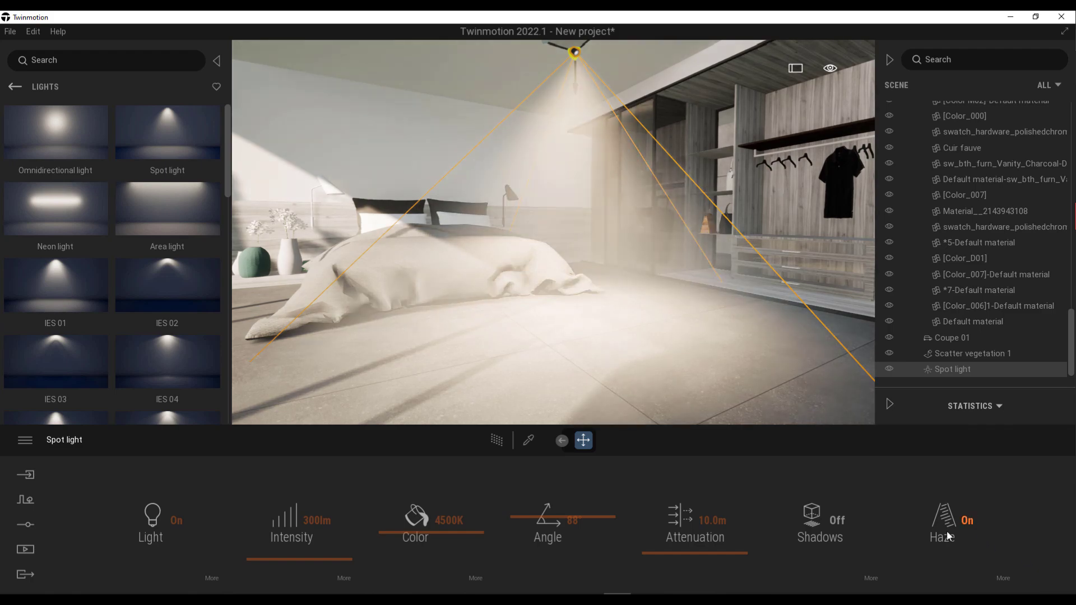
click(496, 441)
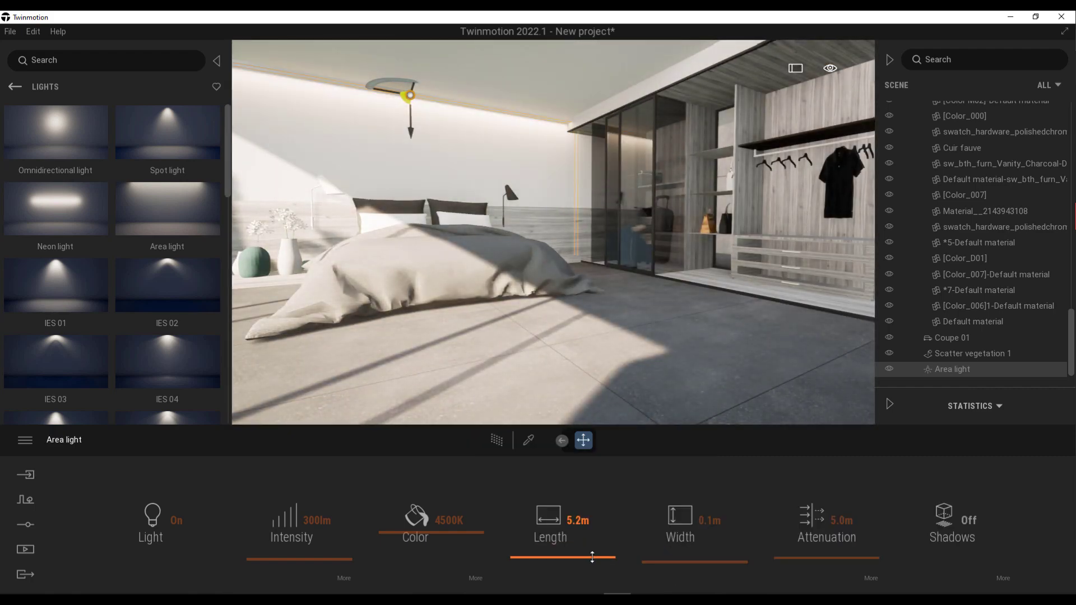
- Return outside beside the coupe and sample the glazed facade's glass with the Material picker
key(s)
key(t)
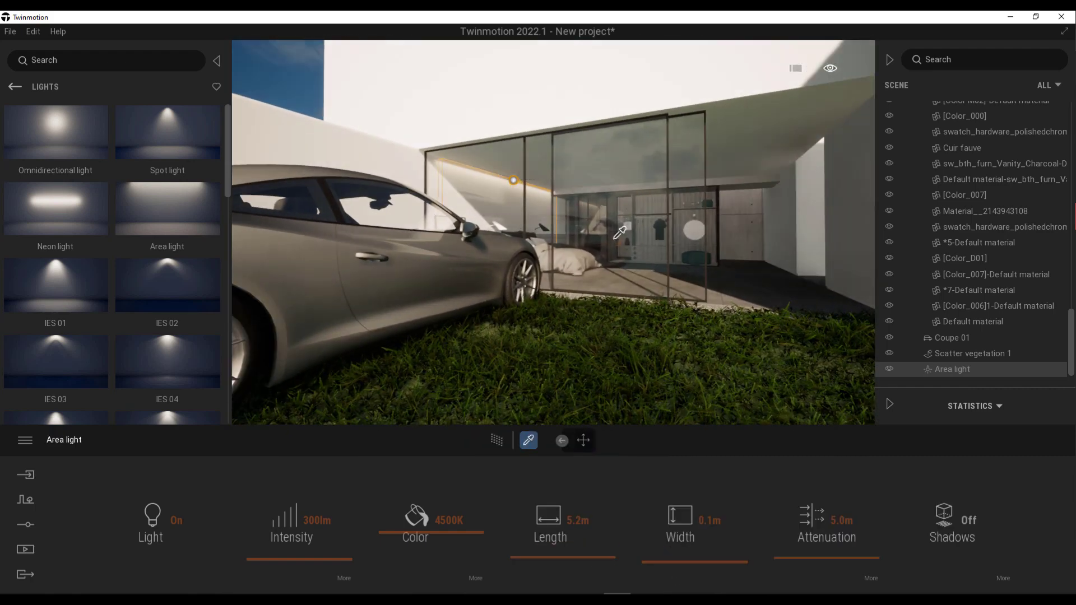
click(611, 235)
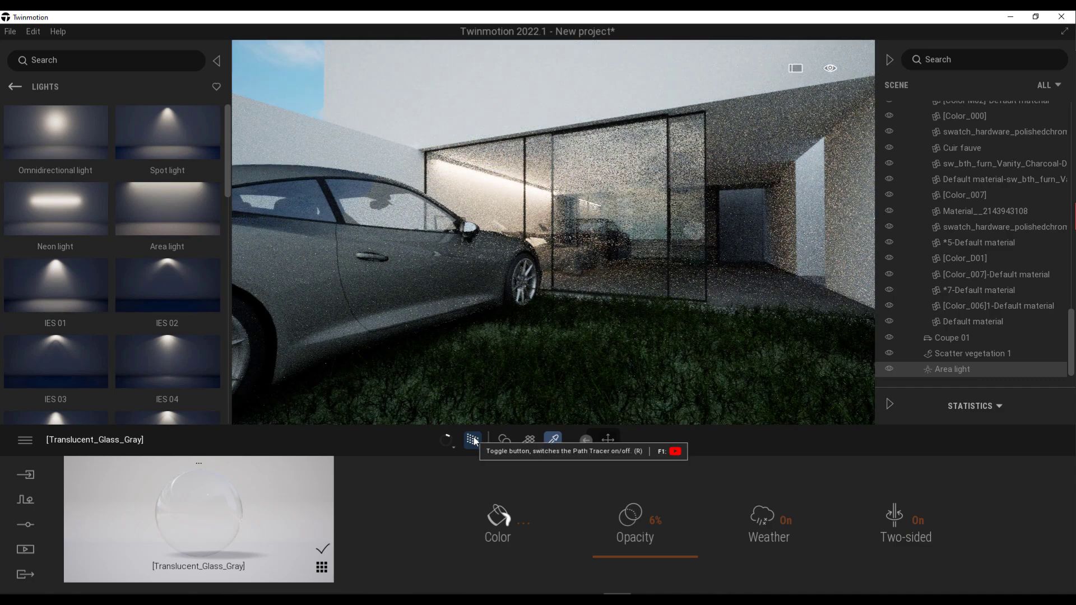
- Switch from the Material picker to the Move tool and browse the plant categories under Quixel Megascans 3D Plant
click(607, 440)
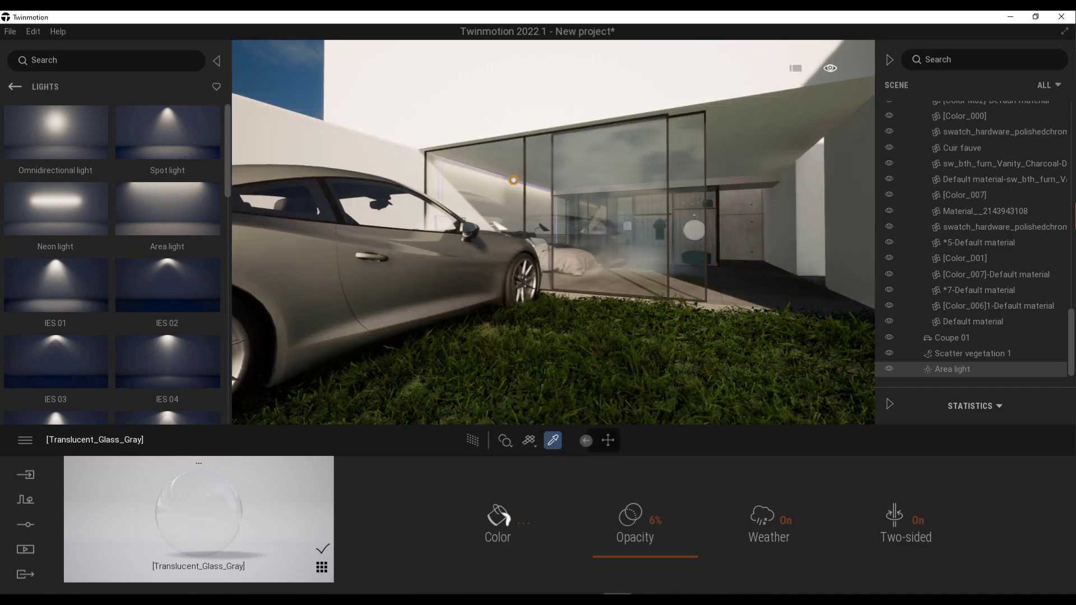
click(15, 86)
key(s)
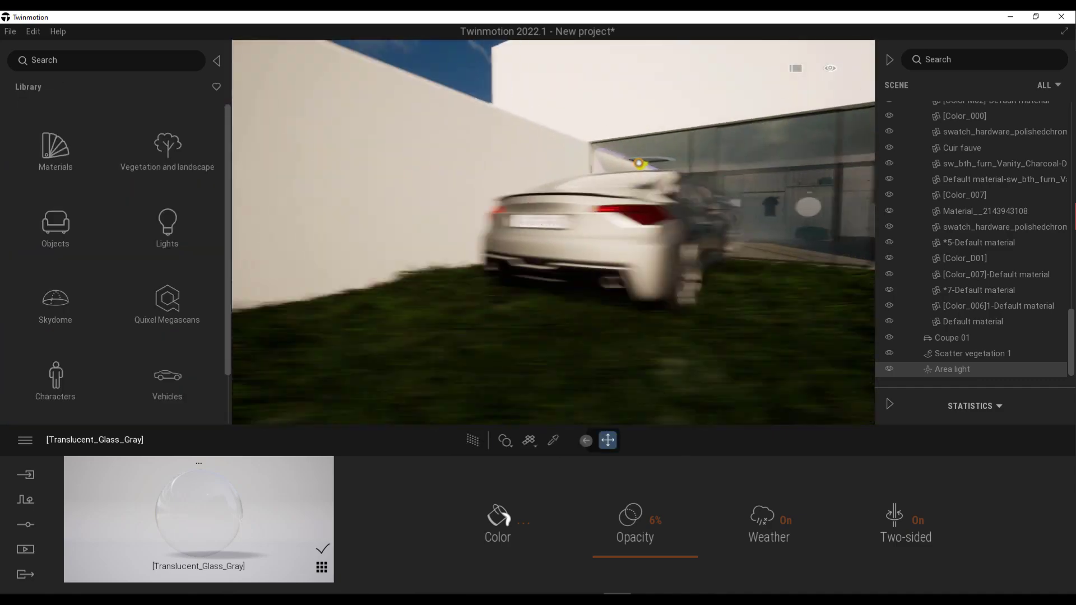
key(e)
key(s)
click(167, 307)
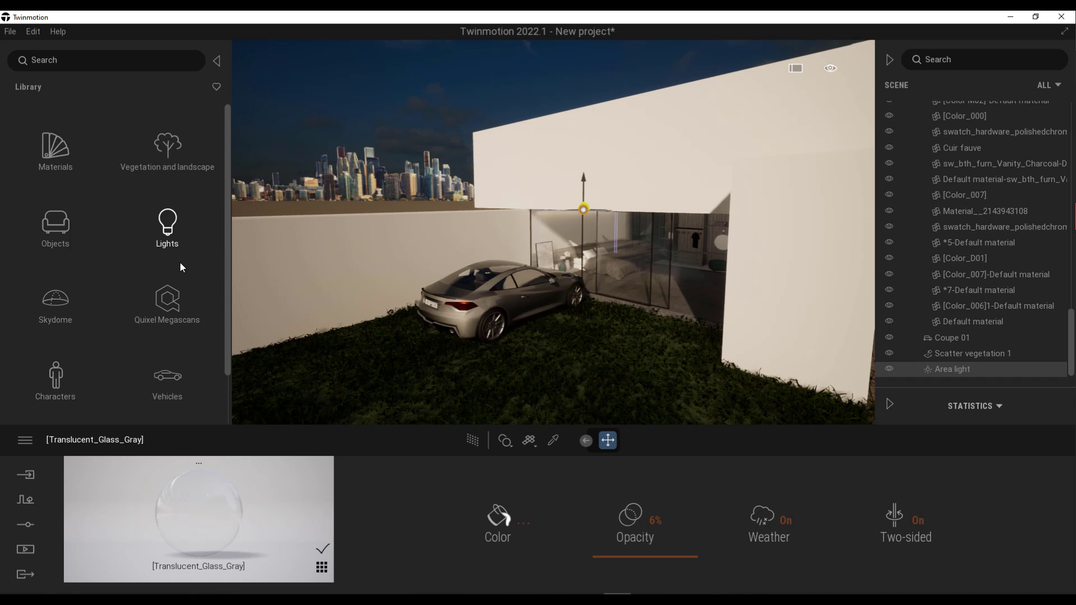
click(168, 304)
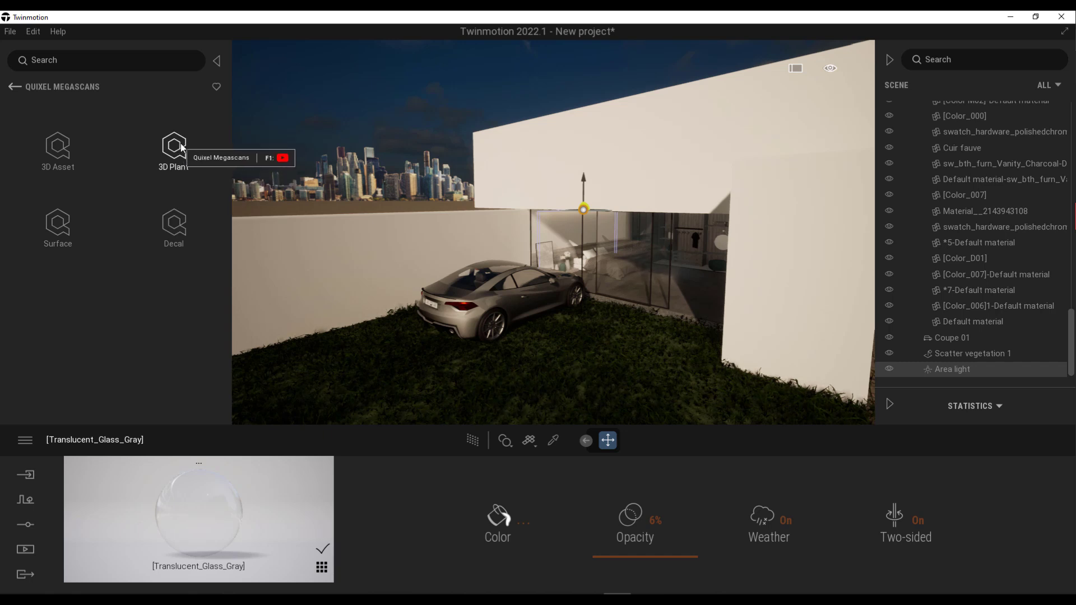
click(178, 164)
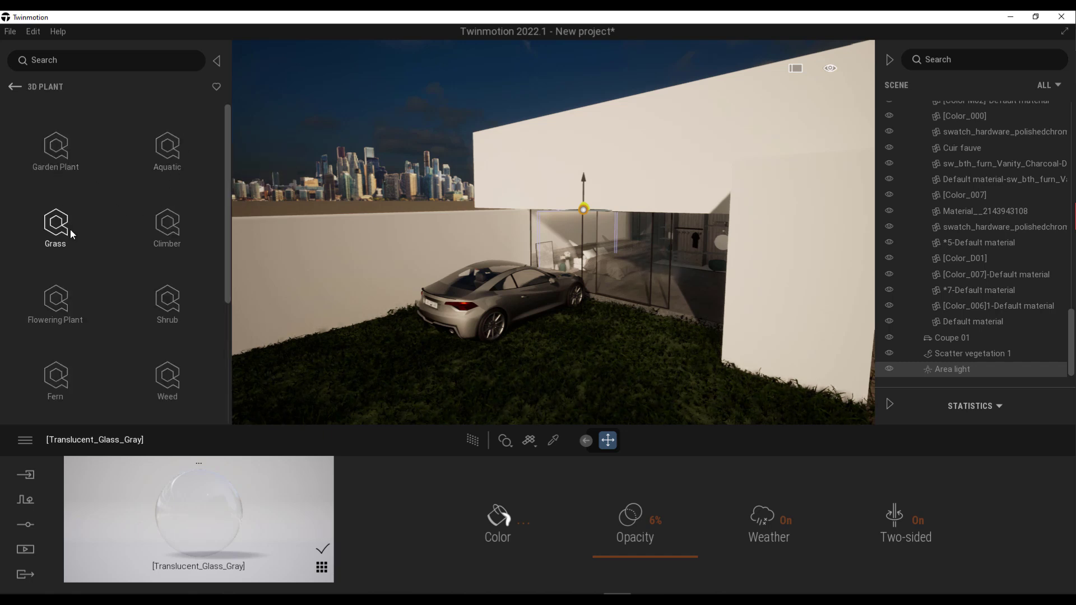
scroll(112, 332, down, 6)
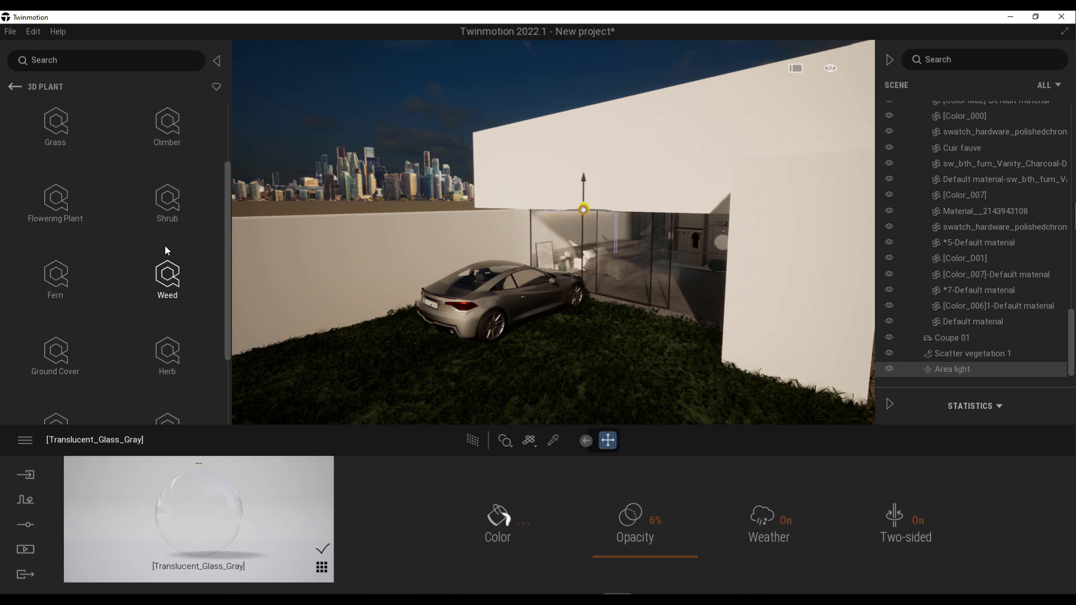
scroll(176, 277, up, 2)
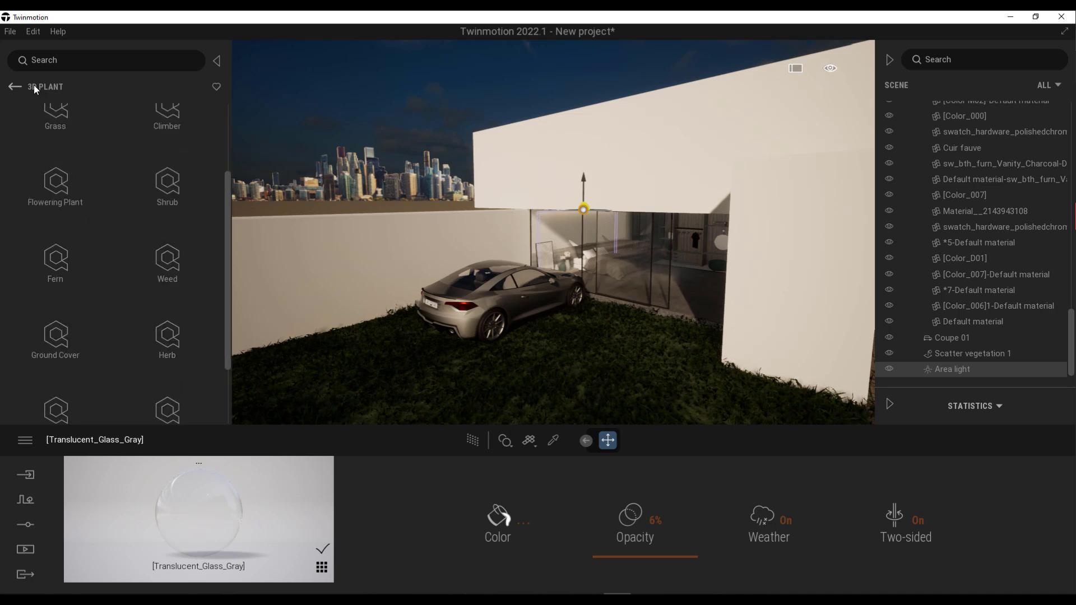
click(22, 86)
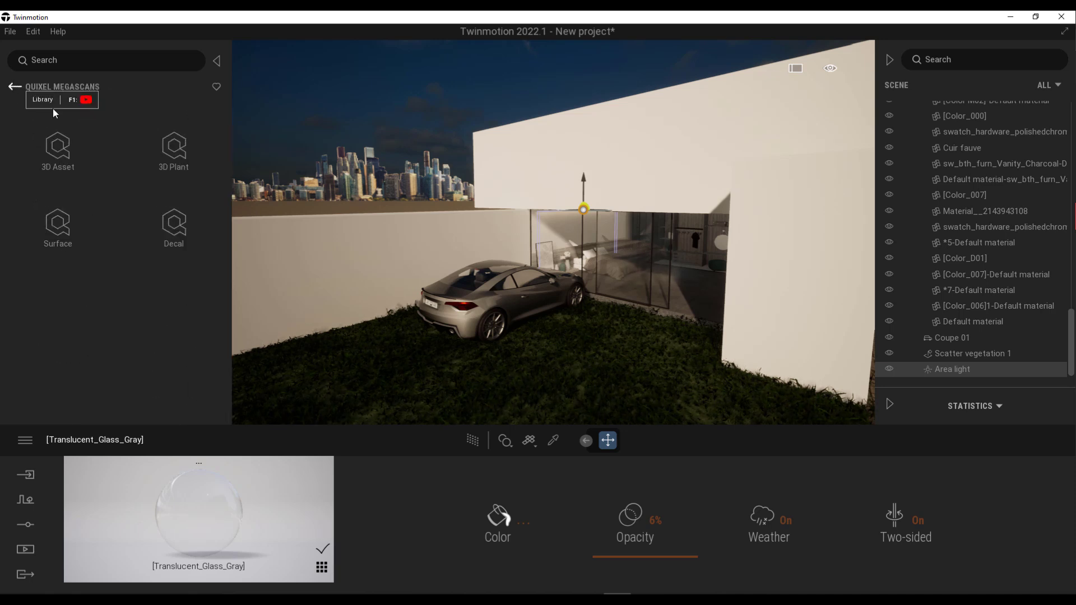
- Place Mossy Rocks from the Megascans Nature rock assets on the lawn near the white house wall and adjust their orientation
click(59, 147)
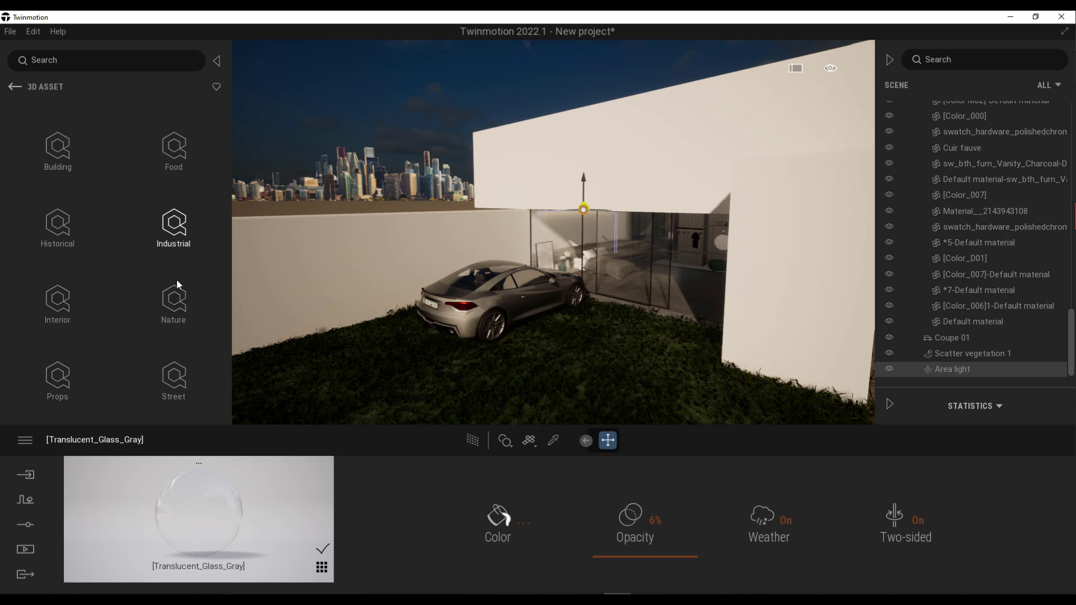
click(175, 300)
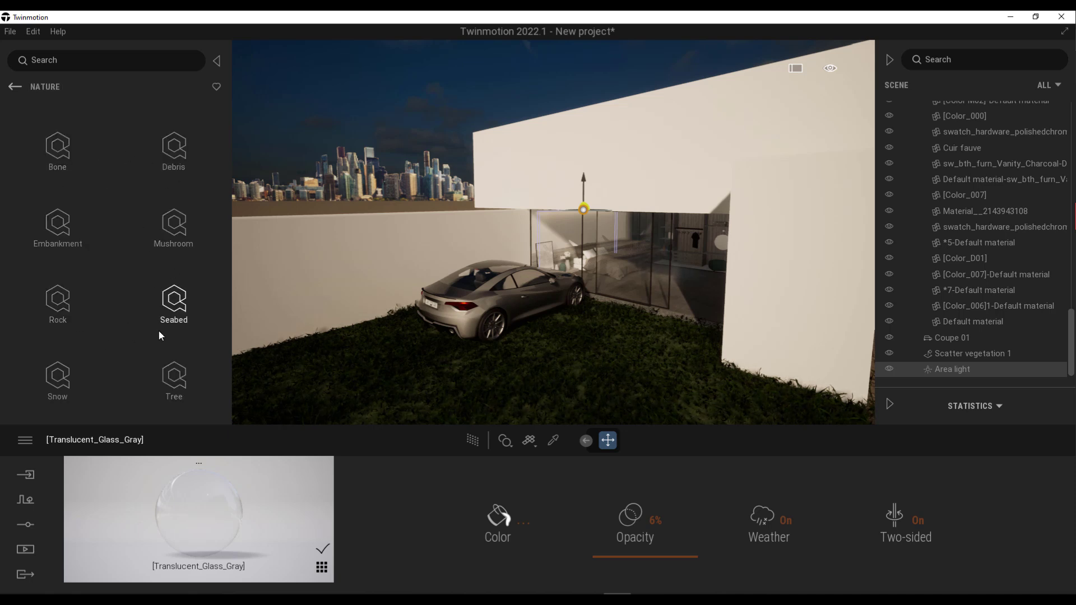
click(58, 318)
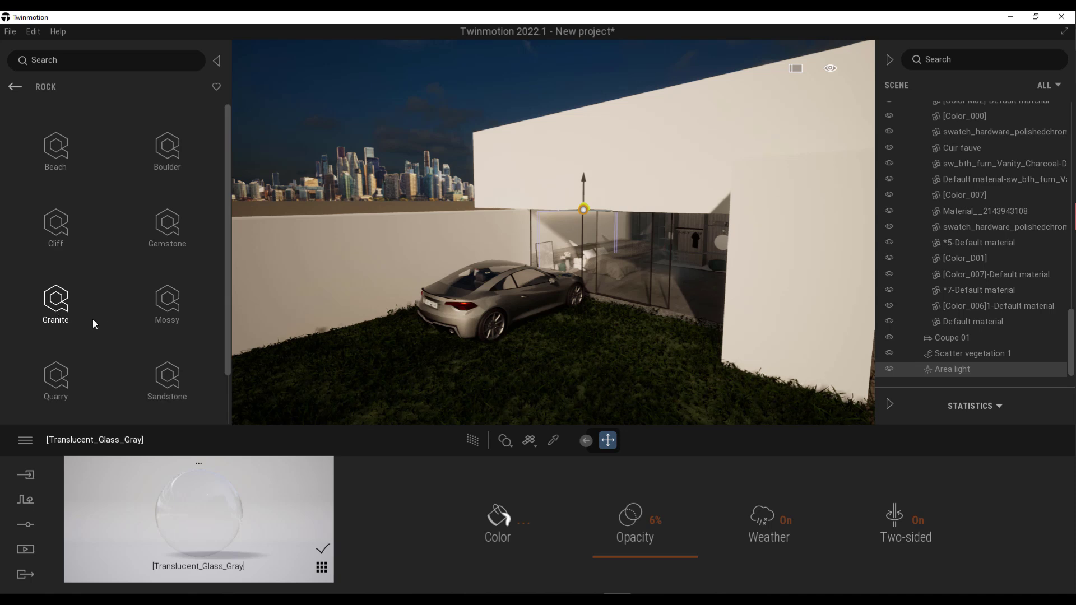
click(165, 313)
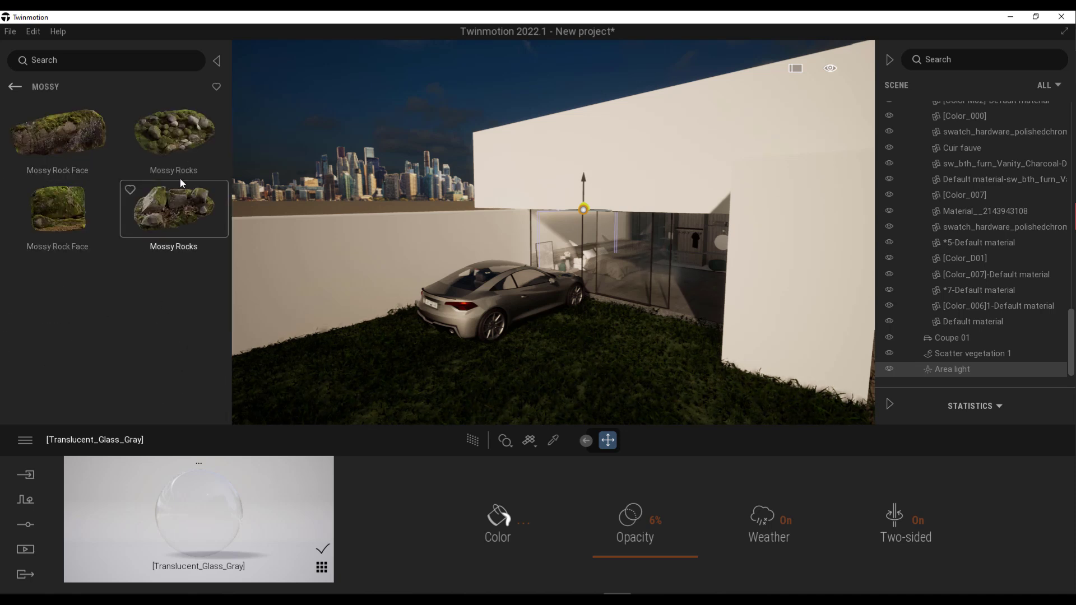
drag(353, 309, 671, 381)
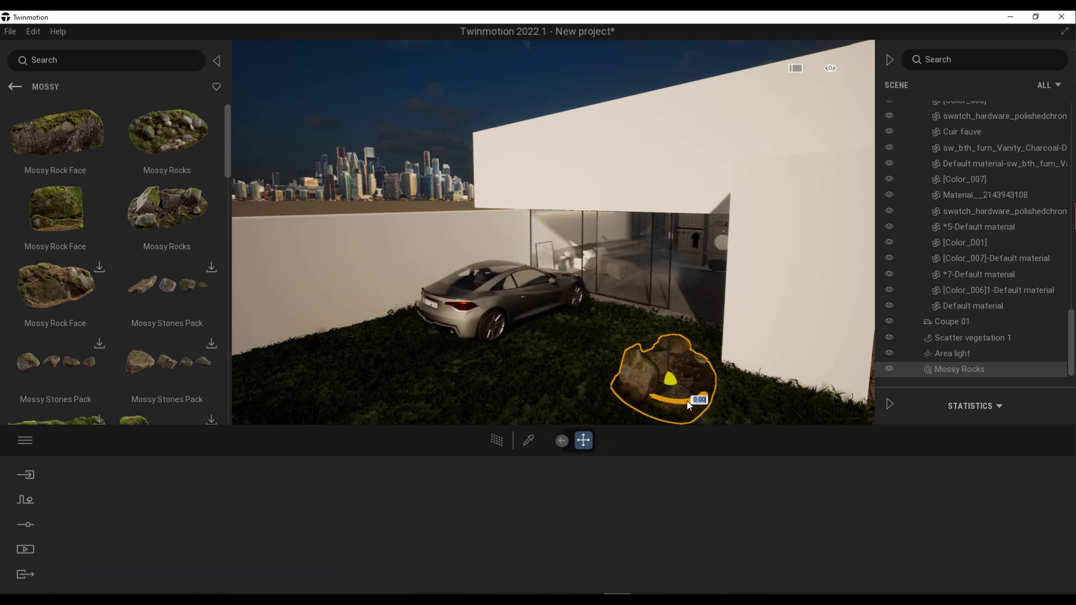
drag(689, 404, 749, 406)
- Examine the placed mossy rocks and the house corner from a distance, from paving level and from above the lawn
right_drag(749, 406, 752, 391)
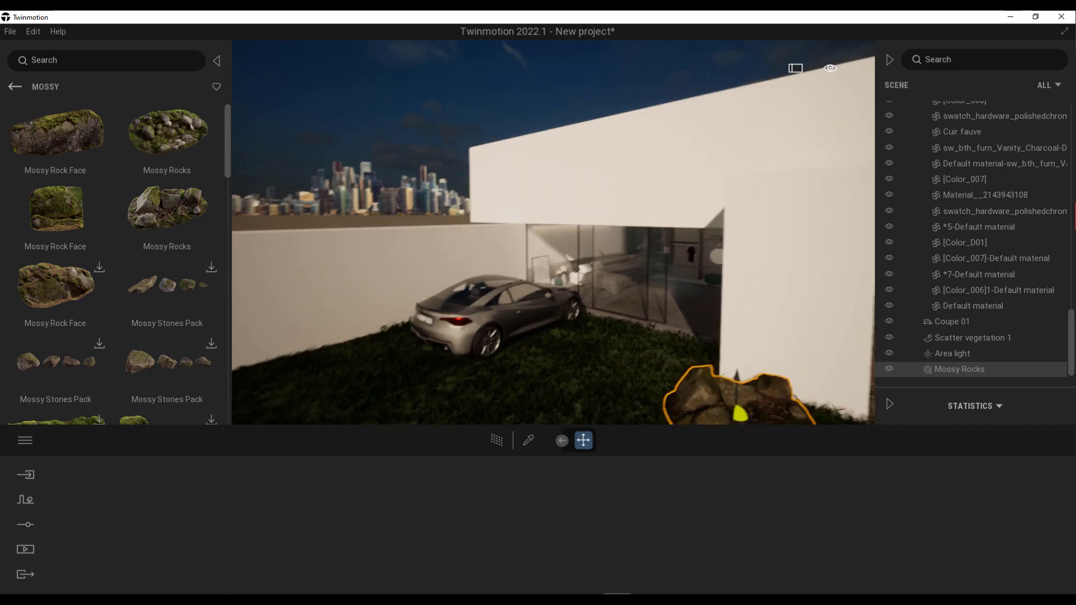
key(s)
key(w)
key(d)
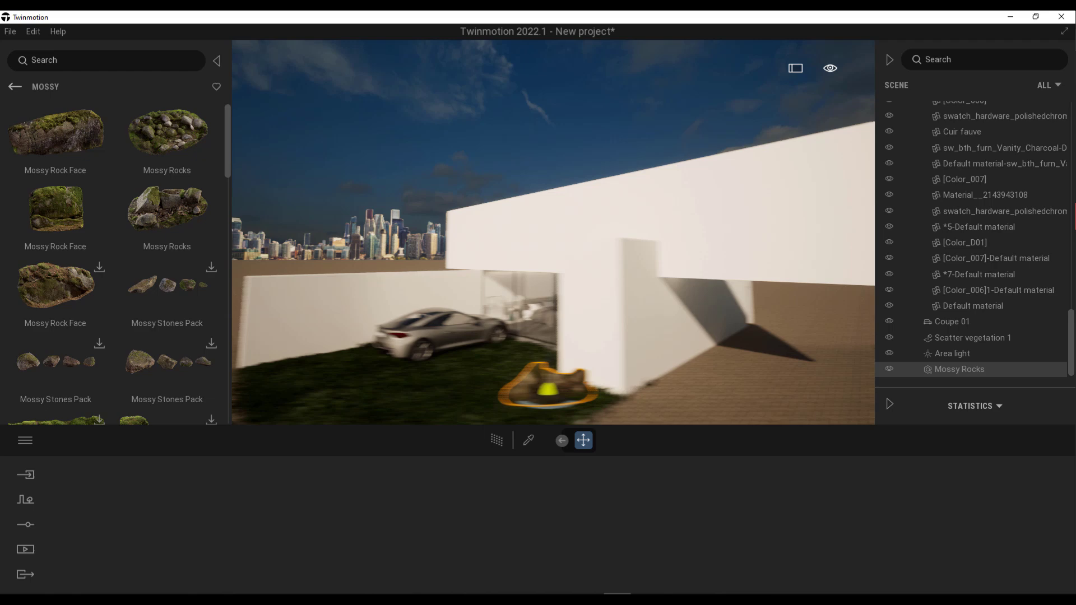
key(e)
key(q)
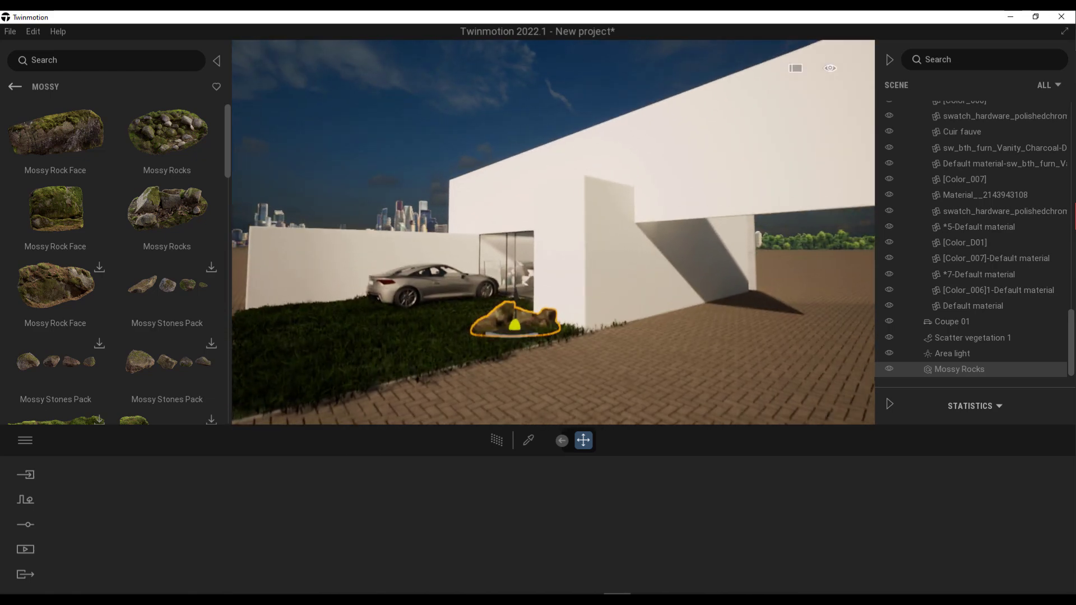
key(w)
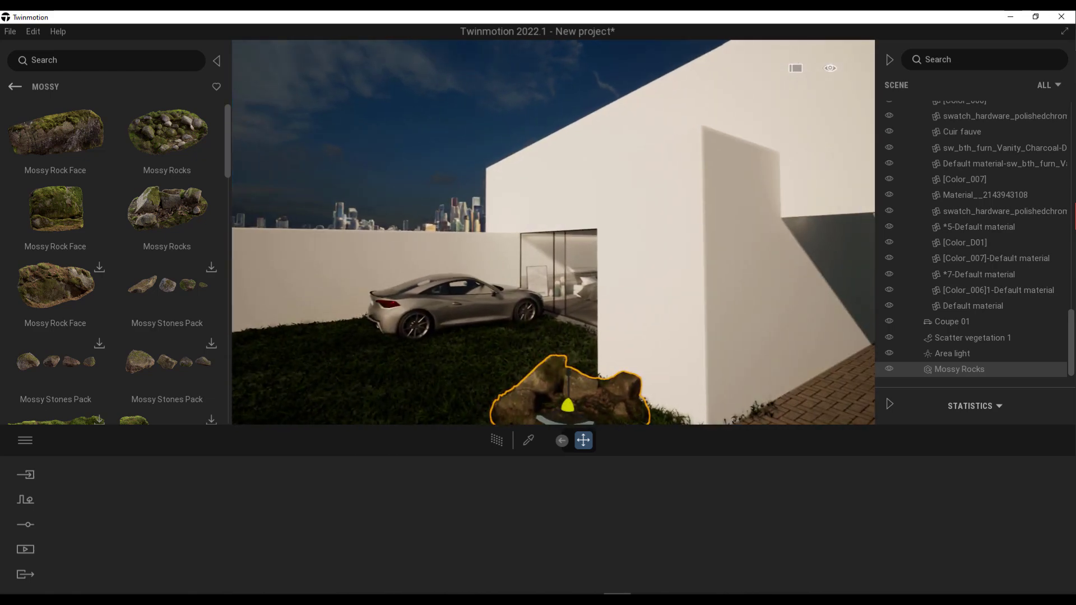
key(e)
key(q)
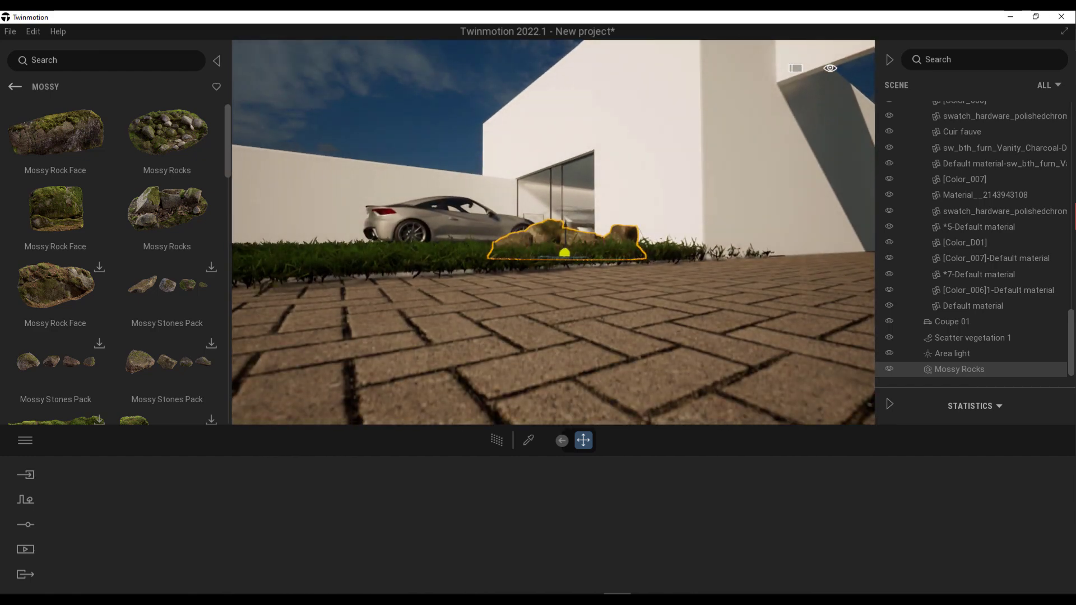
key(e)
key(e)
right_drag(492, 270, 465, 252)
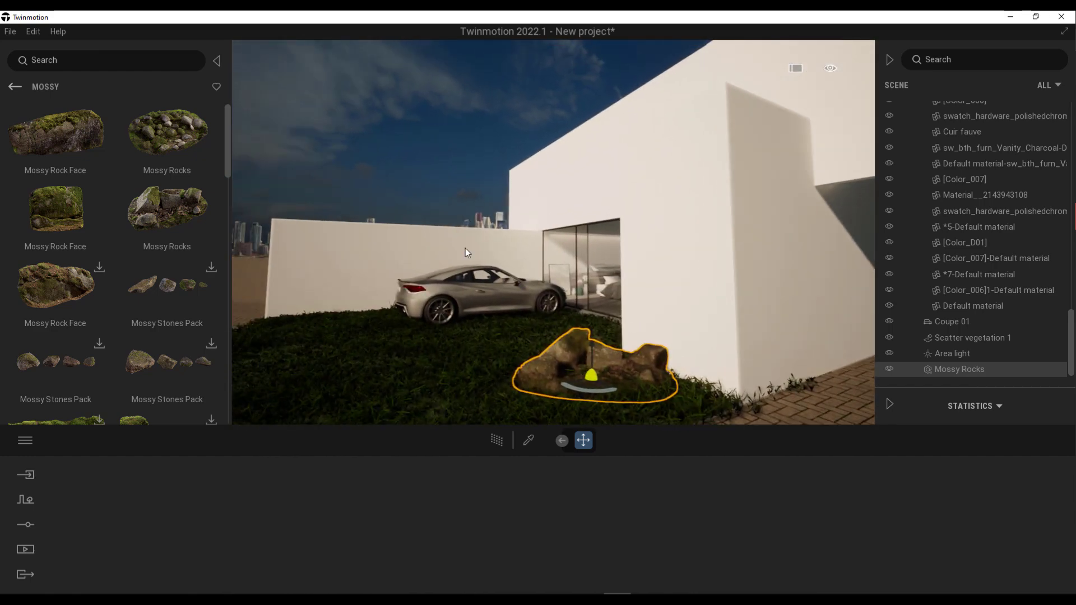
right_drag(411, 199, 489, 210)
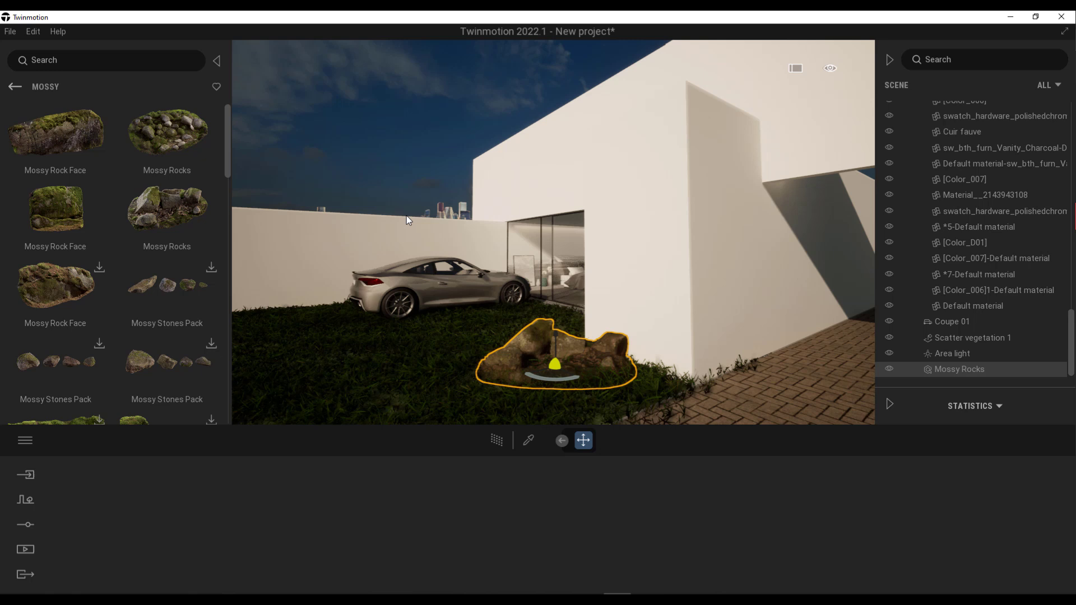
- Go back through the Megascans library to the Skydome categories and toggle the Path Tracer to check the scene
click(21, 85)
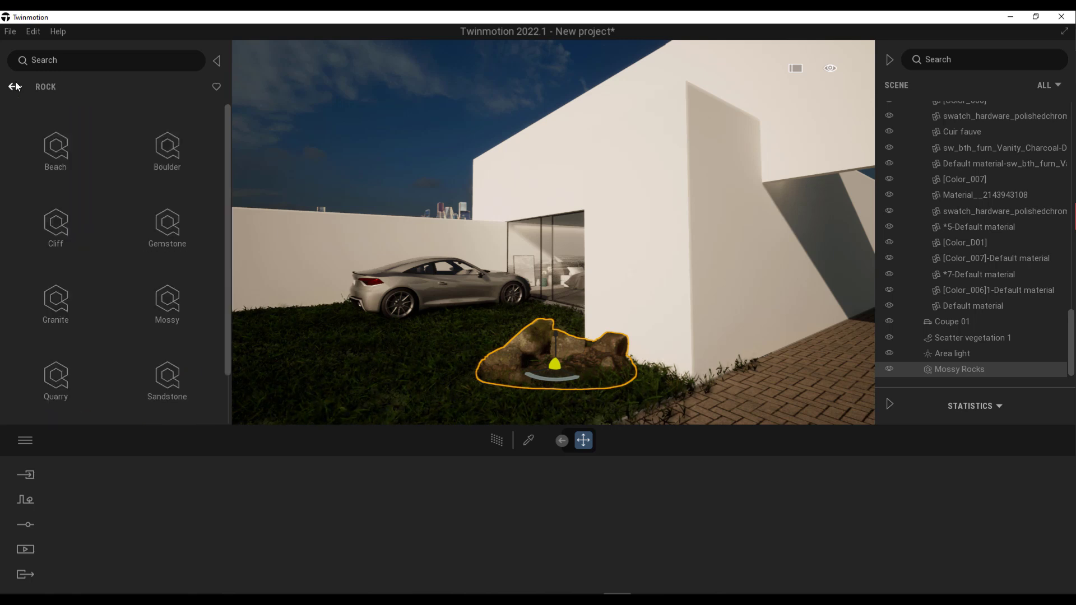
click(21, 84)
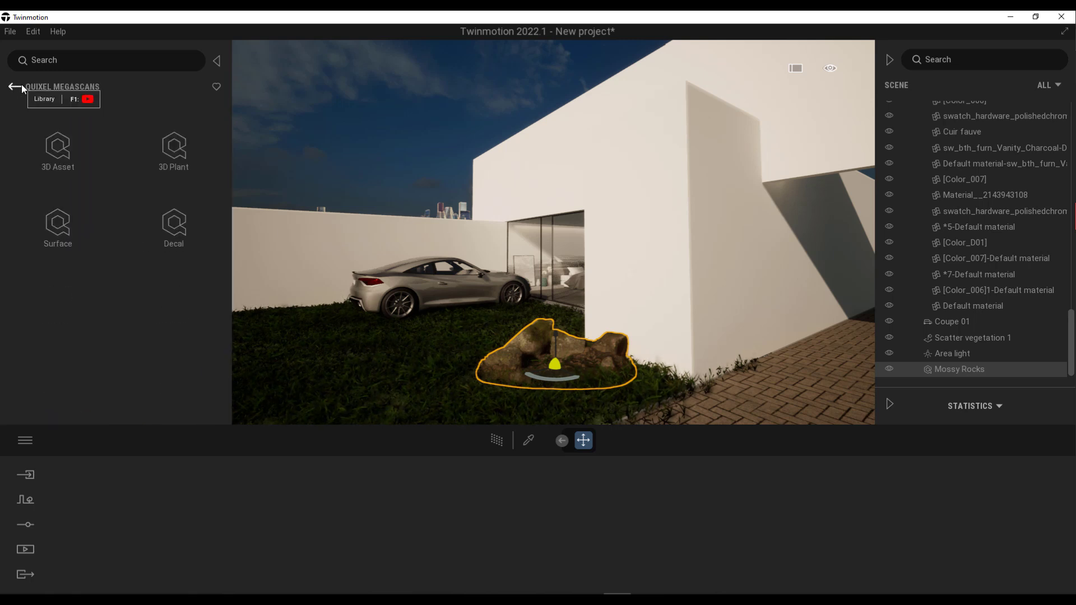
click(22, 84)
click(60, 286)
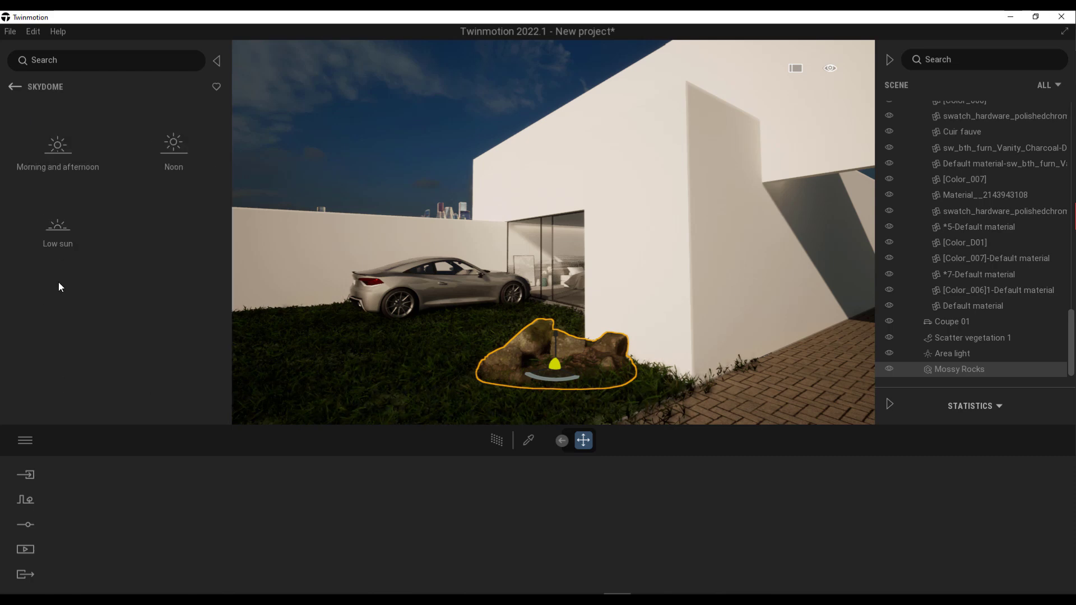
click(496, 440)
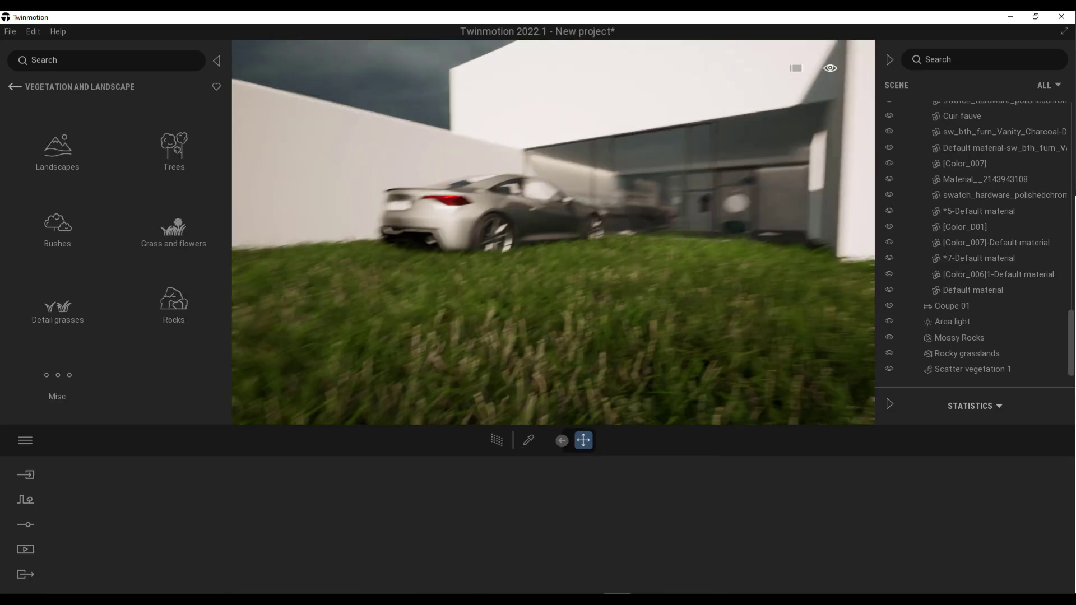
- Place the Graffiti 7 decal on the garden wall behind the coupe and open the decal's settings
click(14, 86)
click(59, 229)
click(166, 218)
scroll(214, 266, down, 8)
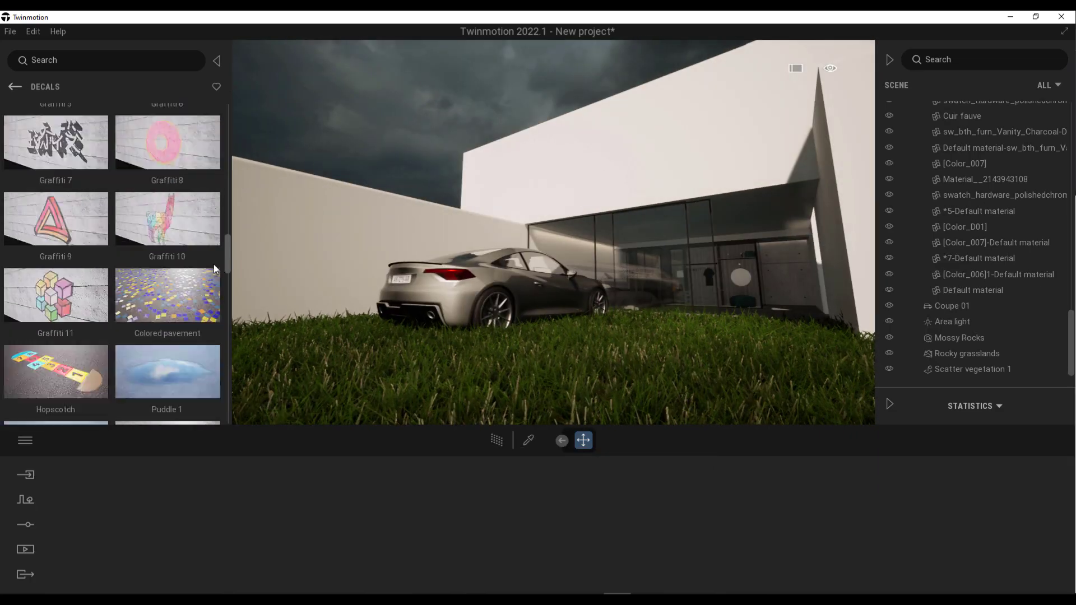
scroll(207, 263, up, 1)
drag(182, 249, 330, 254)
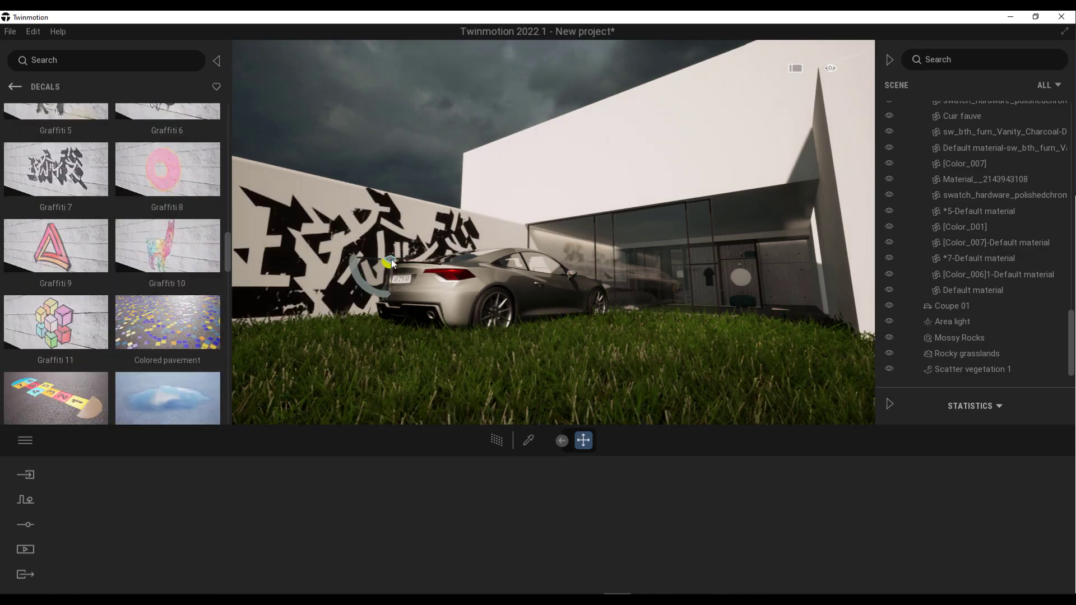
drag(424, 260, 424, 260)
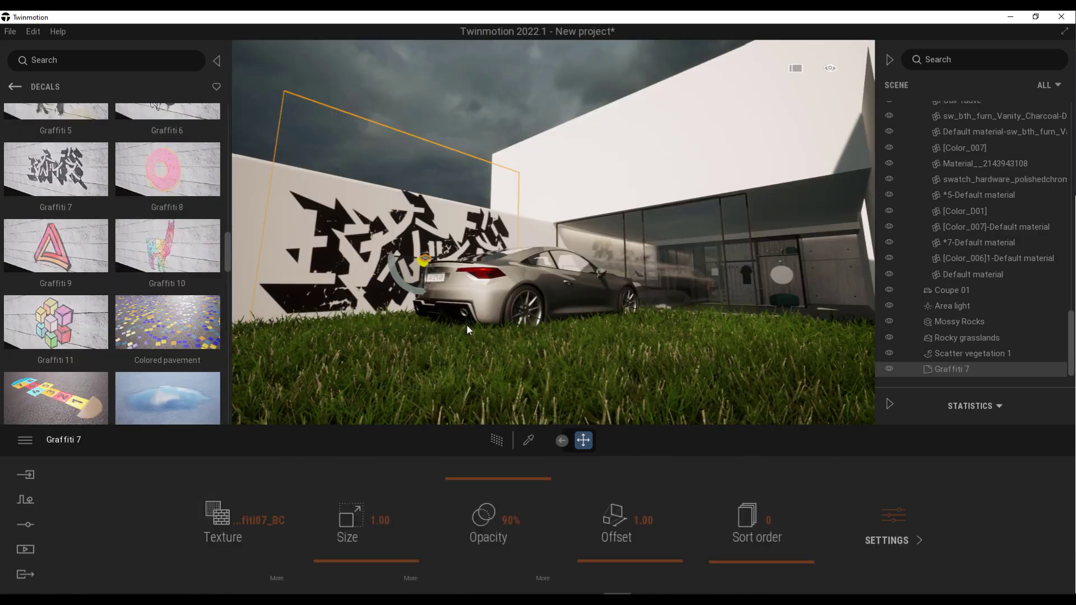
click(903, 518)
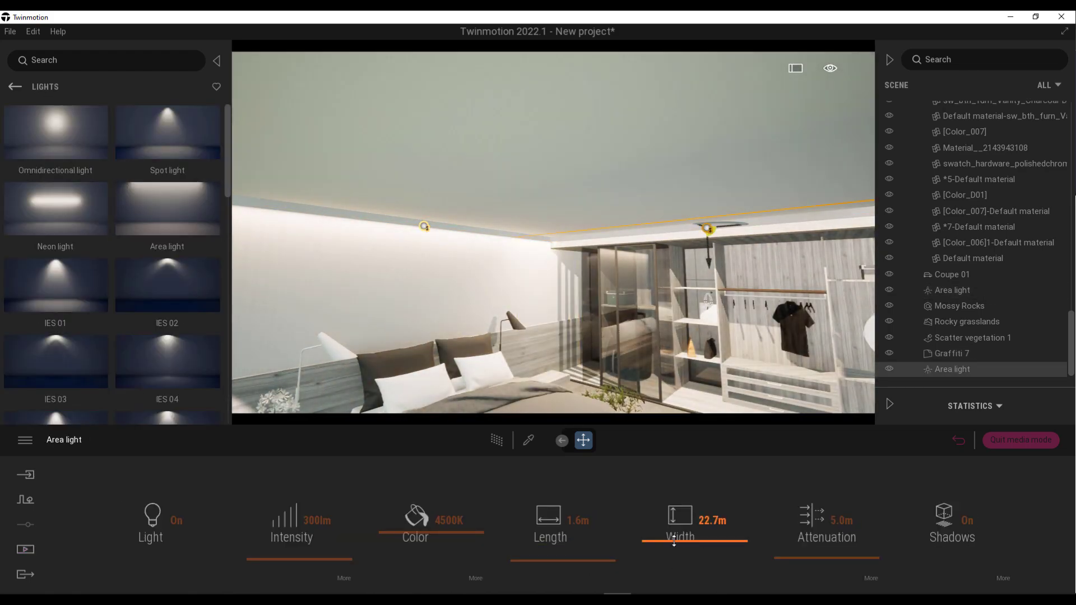
- Set the area light above the bedroom wardrobe to a length of 0.4 m and a width of 5.2 m
drag(590, 555, 590, 563)
mouse_move(671, 551)
mouse_down()
mouse_move(670, 567)
mouse_move(666, 557)
mouse_up()
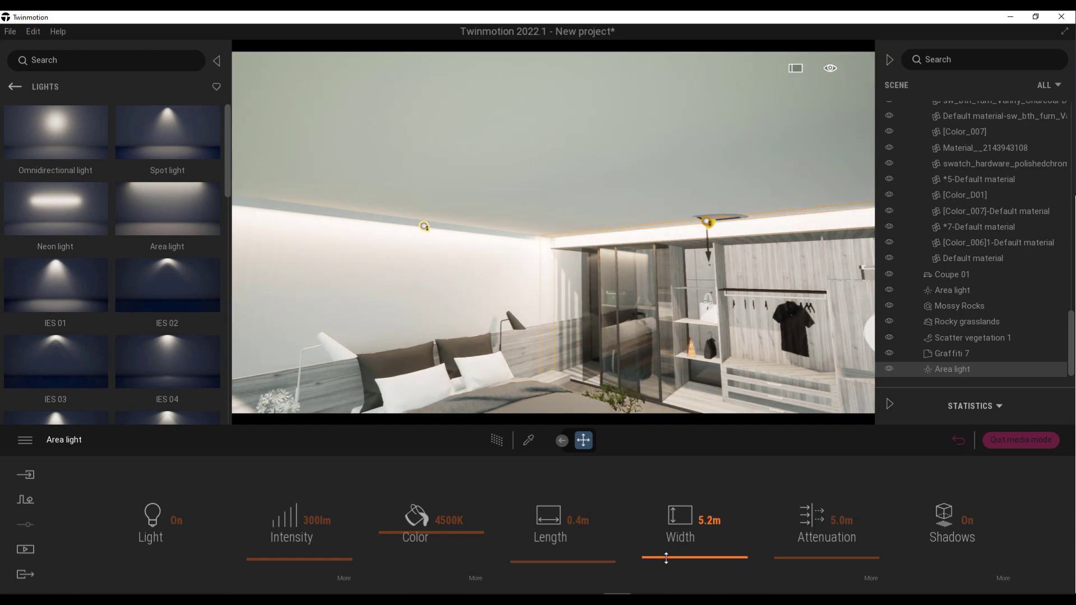
key(s)
mouse_move(553, 233)
right_down()
mouse_move(488, 232)
mouse_move(554, 233)
right_up()
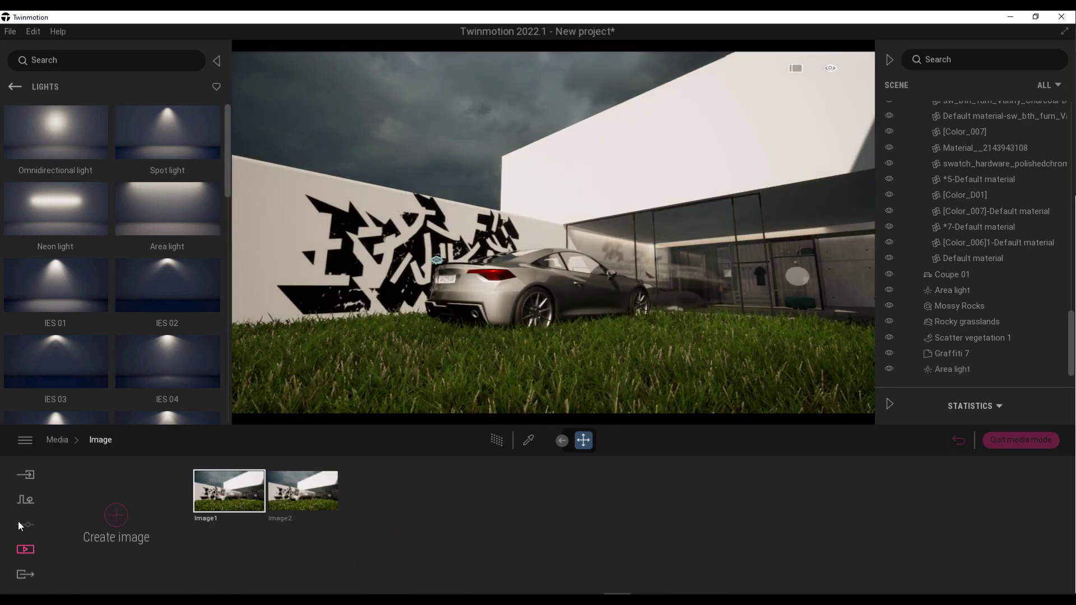
- Place the animated human Chris on the paved area outside the glazed bedroom facade and set the animation to Phoning 2
click(55, 381)
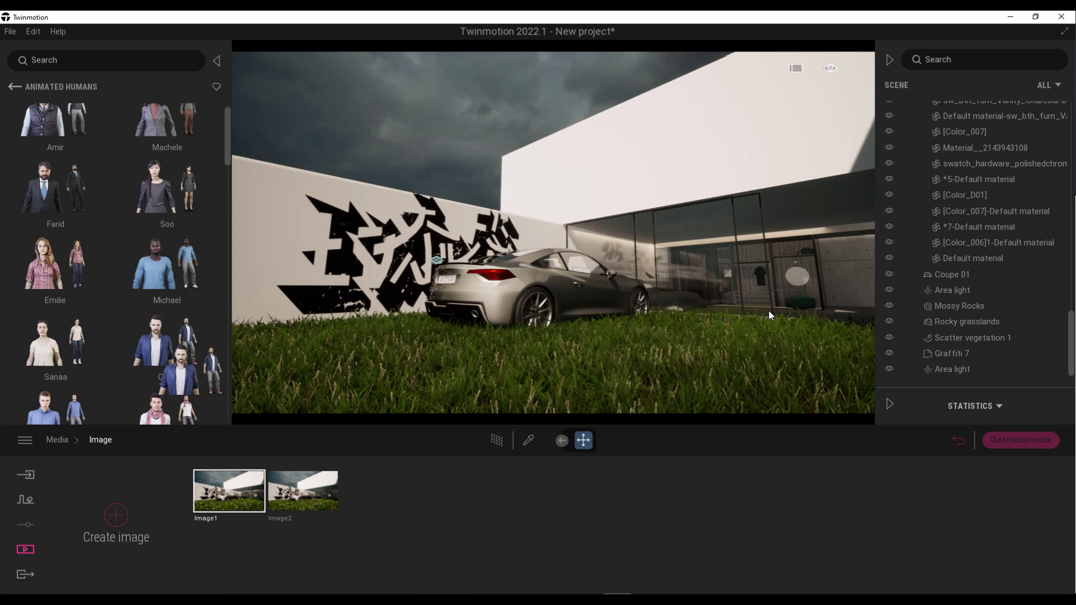
drag(167, 342, 769, 348)
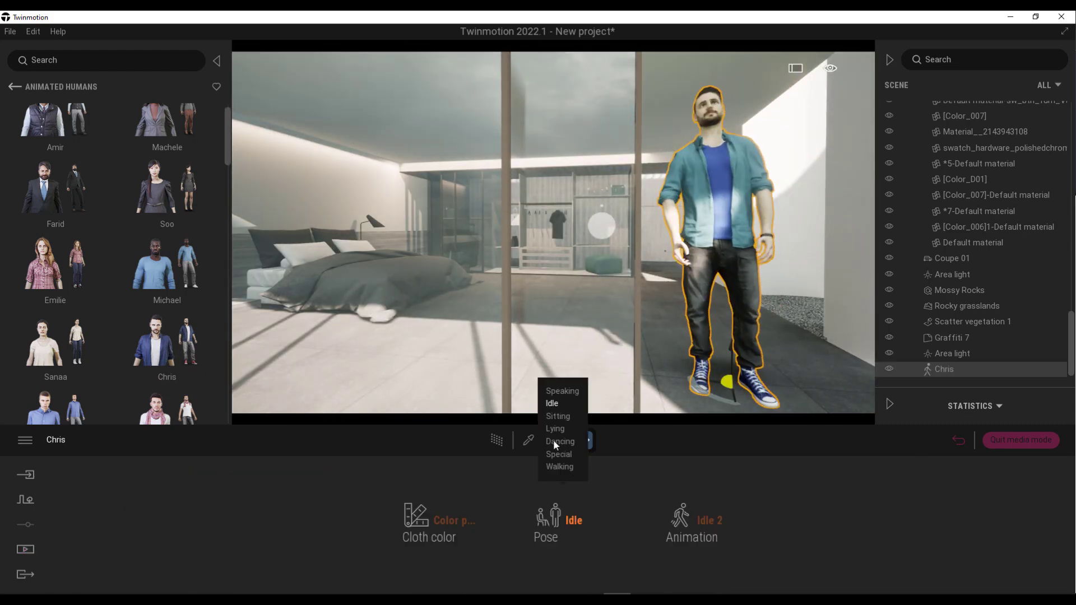
click(701, 522)
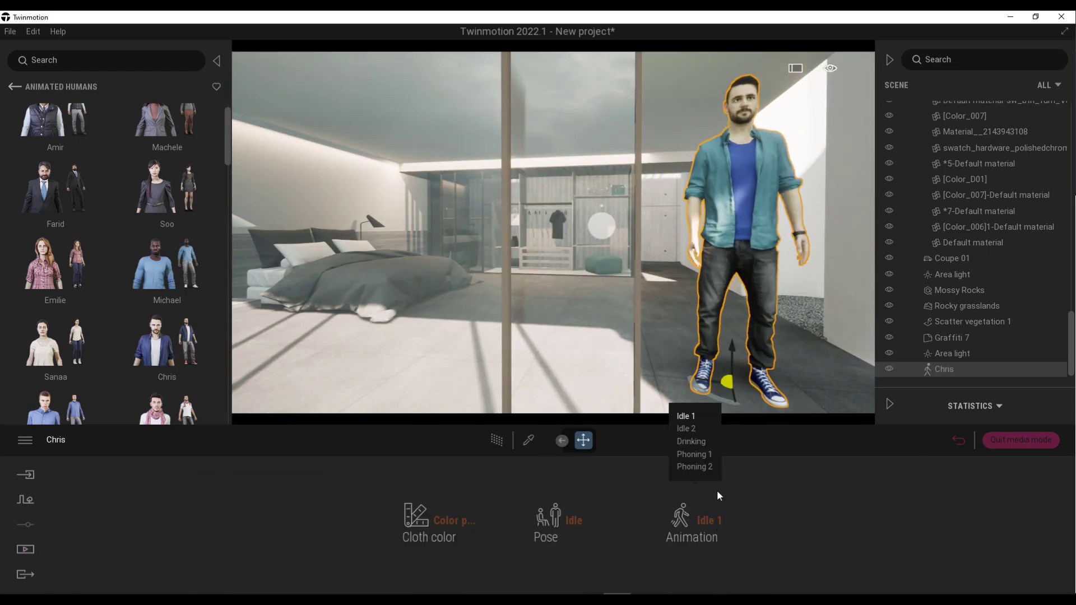
click(698, 468)
- Check the coupe, the standing character and the lit bedroom with the Path Tracer from the lawn
click(497, 440)
right_drag(620, 328, 577, 323)
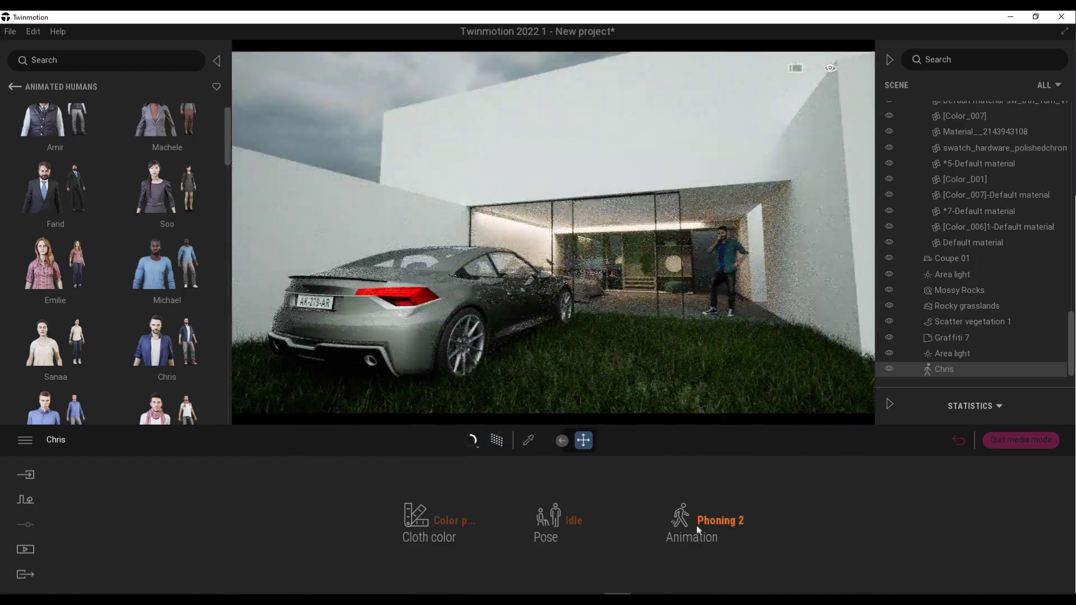